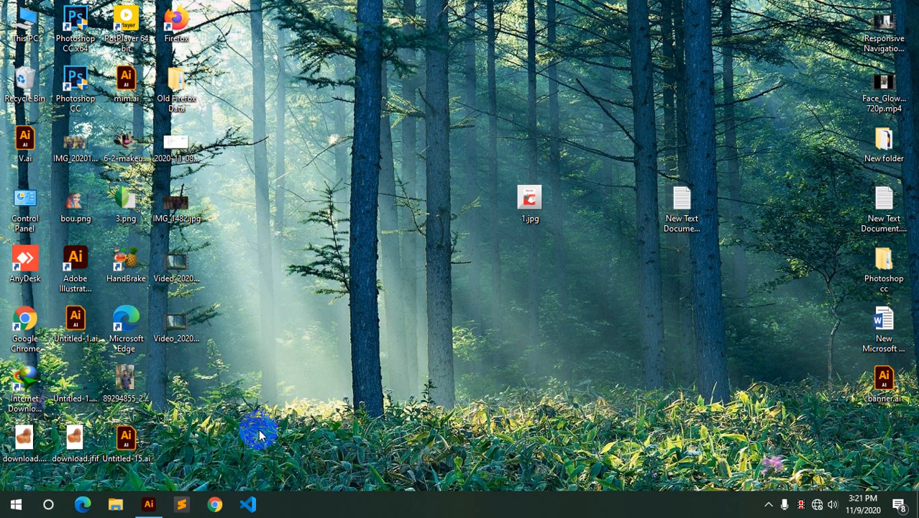
Step: Switch to Adobe Illustrator and hide the Basic toolbar
click(149, 506)
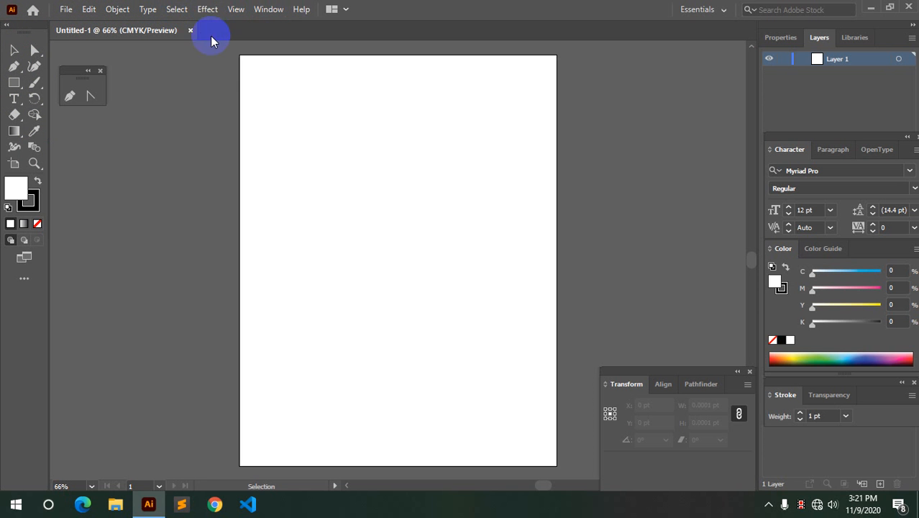
click(278, 13)
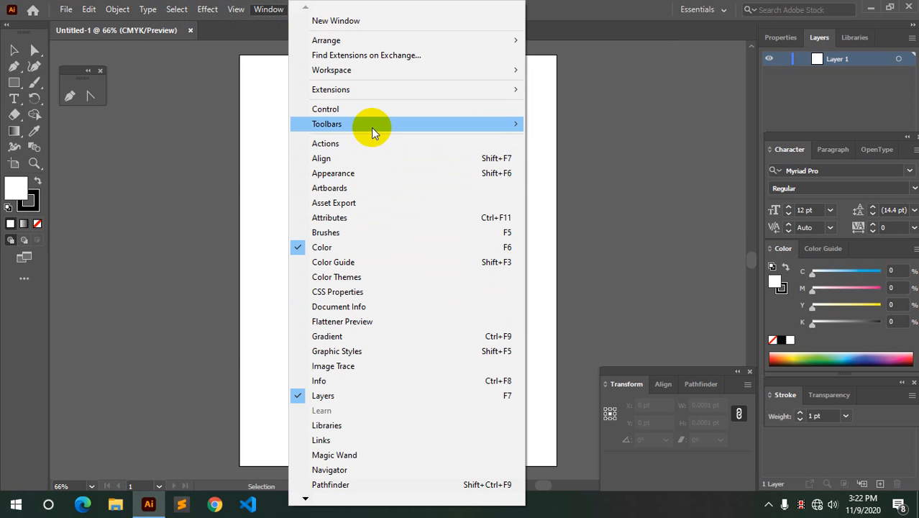
mouse_move(373, 131)
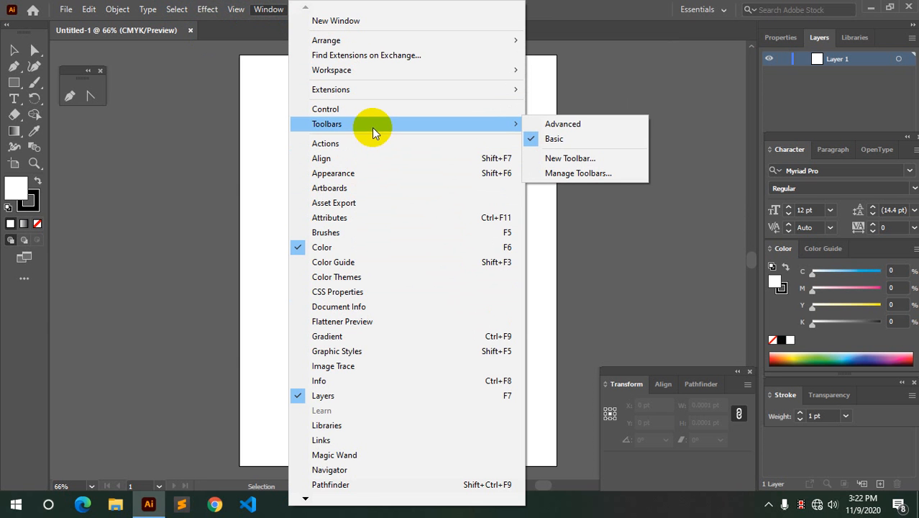
click(547, 140)
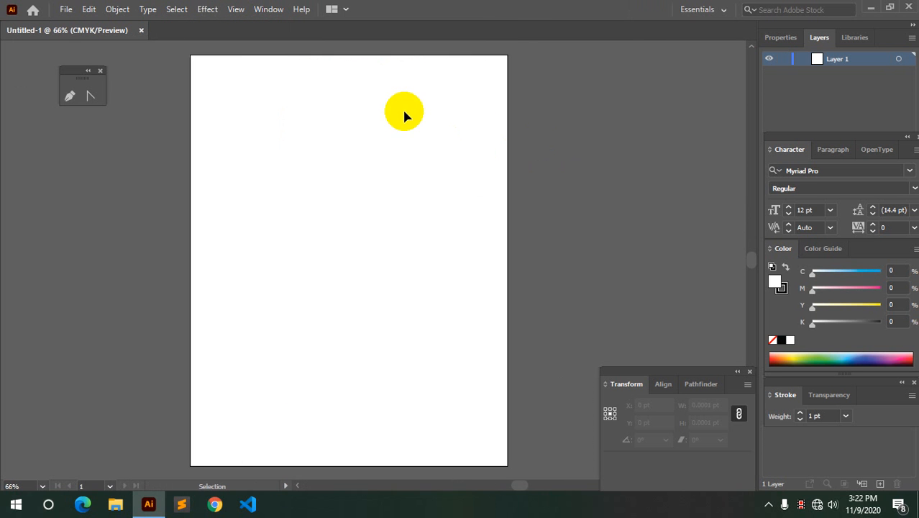
Step: Show the Basic toolbar again
click(268, 9)
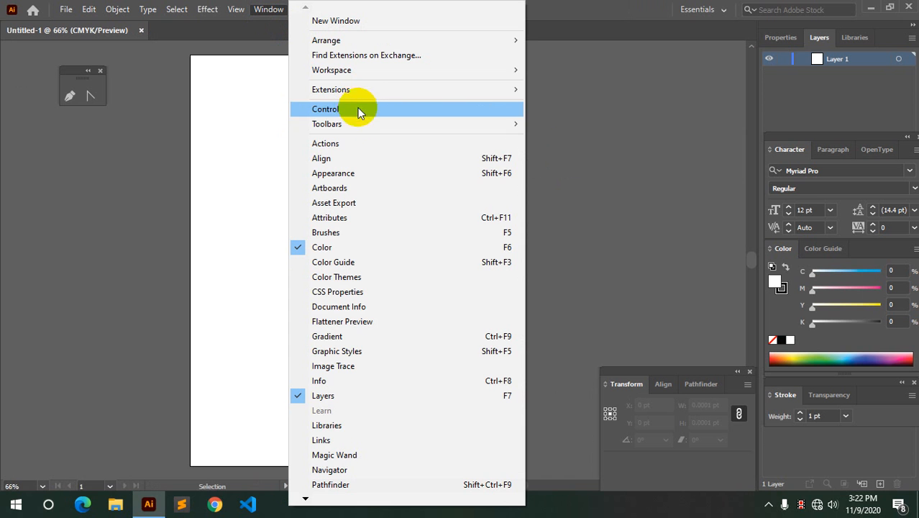
mouse_move(468, 123)
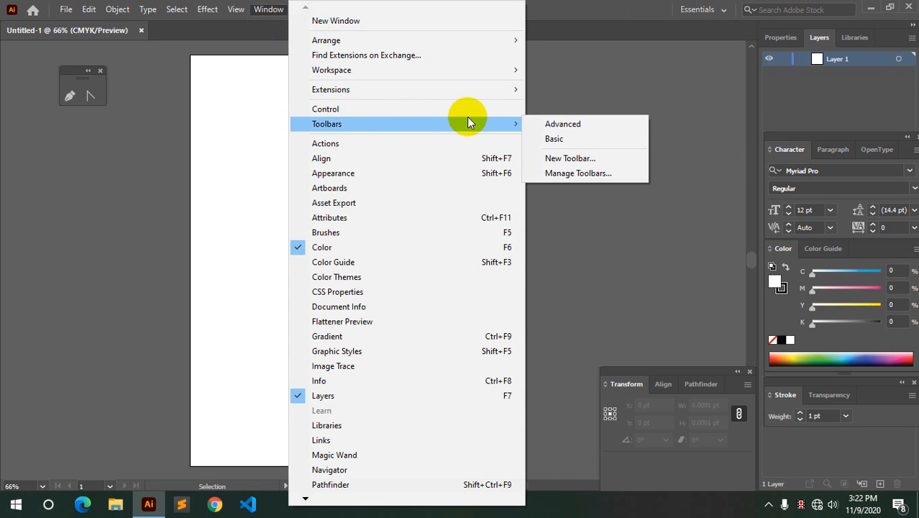
click(544, 140)
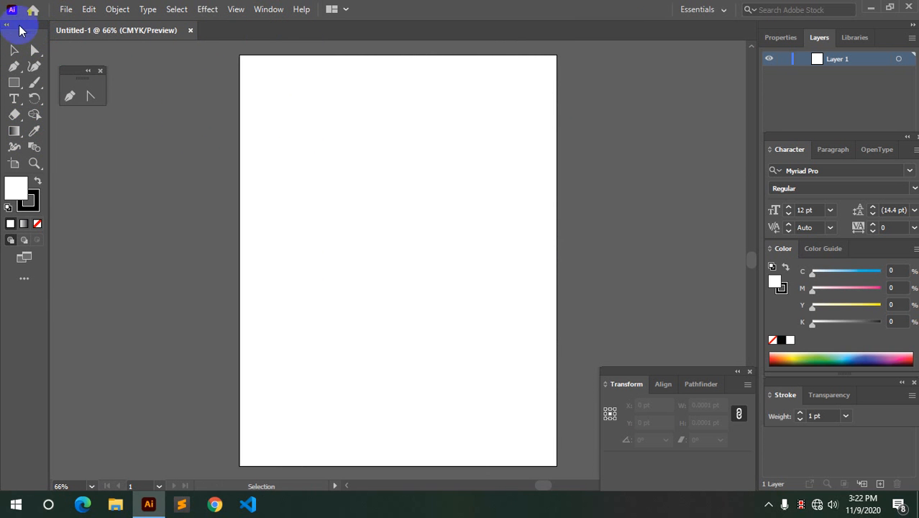
click(265, 12)
mouse_move(431, 126)
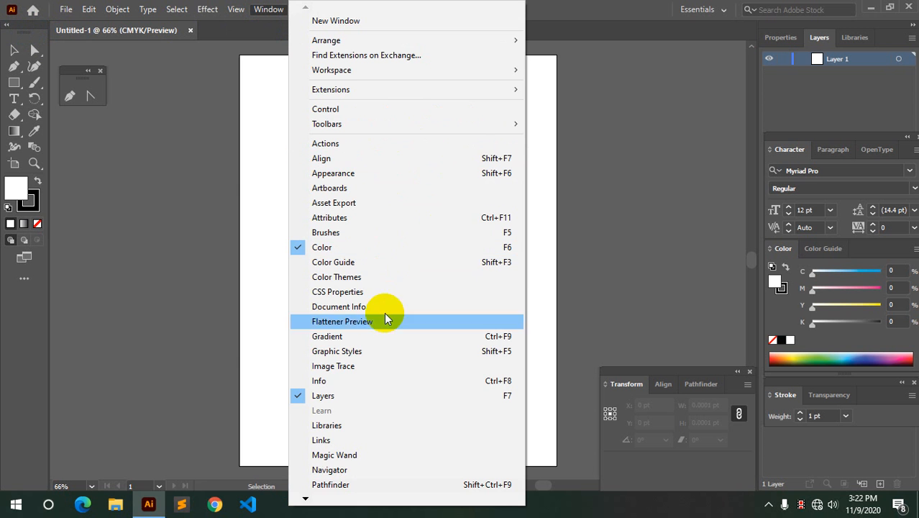
click(306, 498)
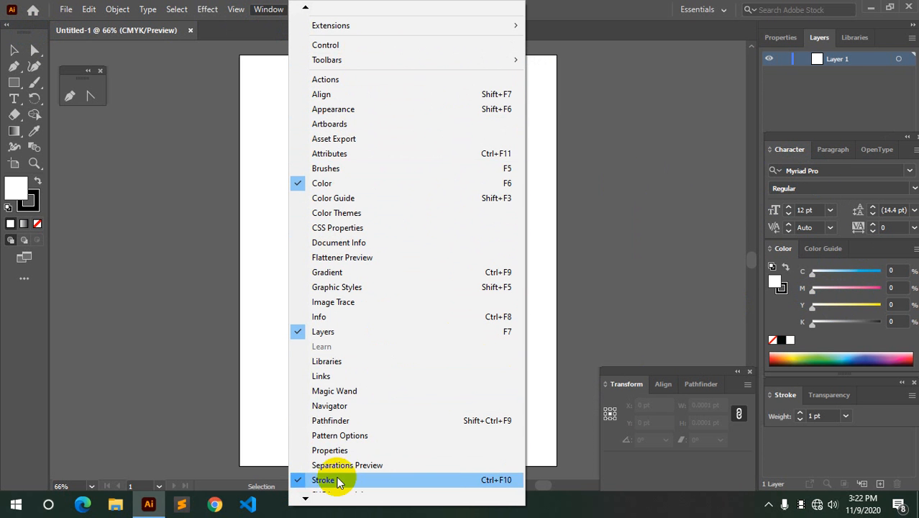
mouse_move(304, 500)
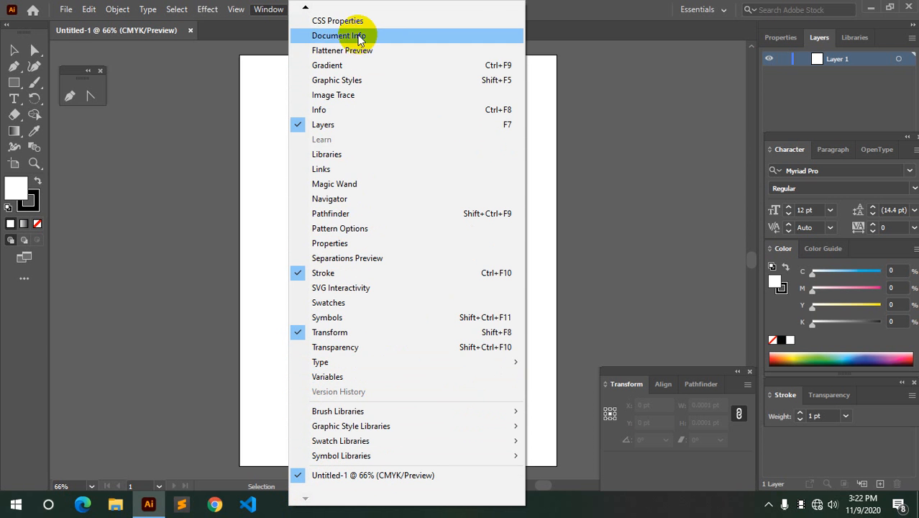
click(236, 10)
click(208, 9)
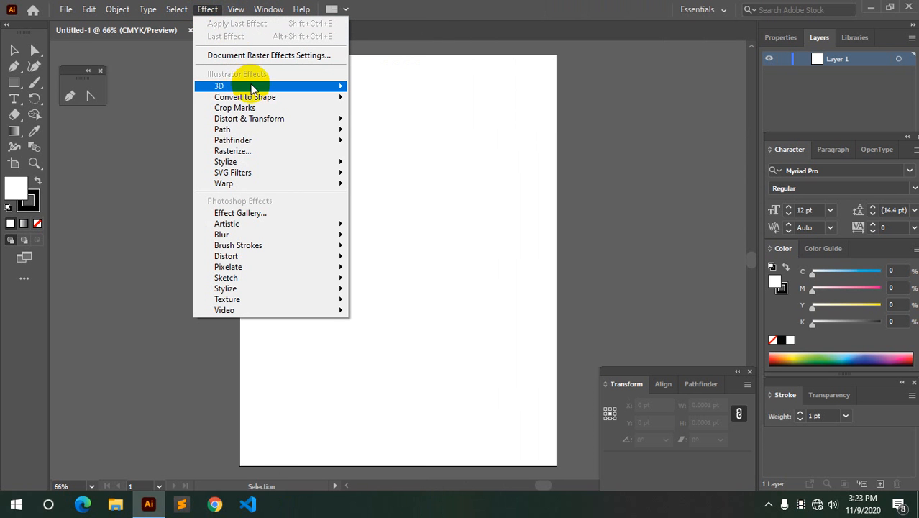
mouse_move(263, 90)
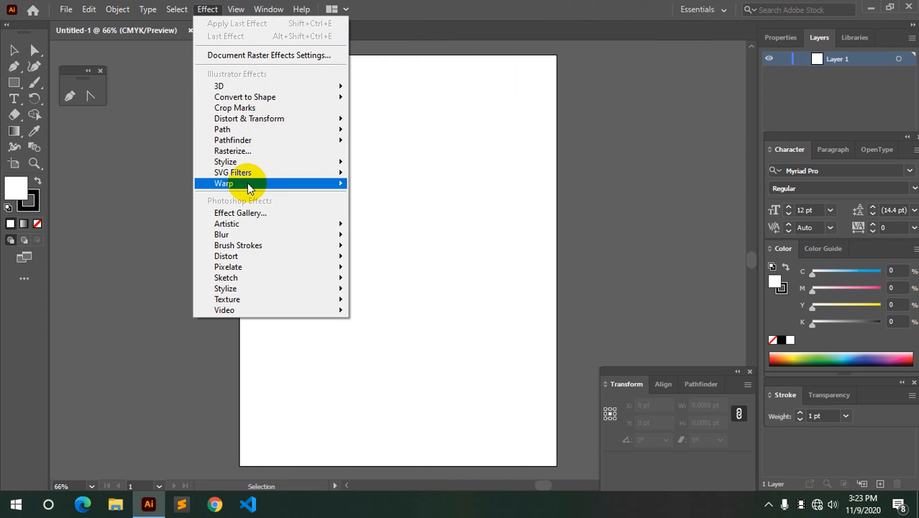
mouse_move(246, 174)
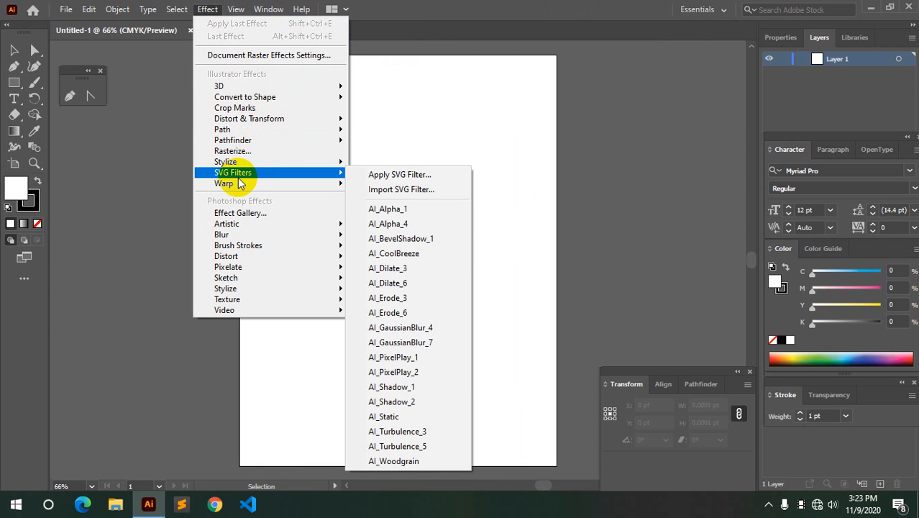
click(171, 12)
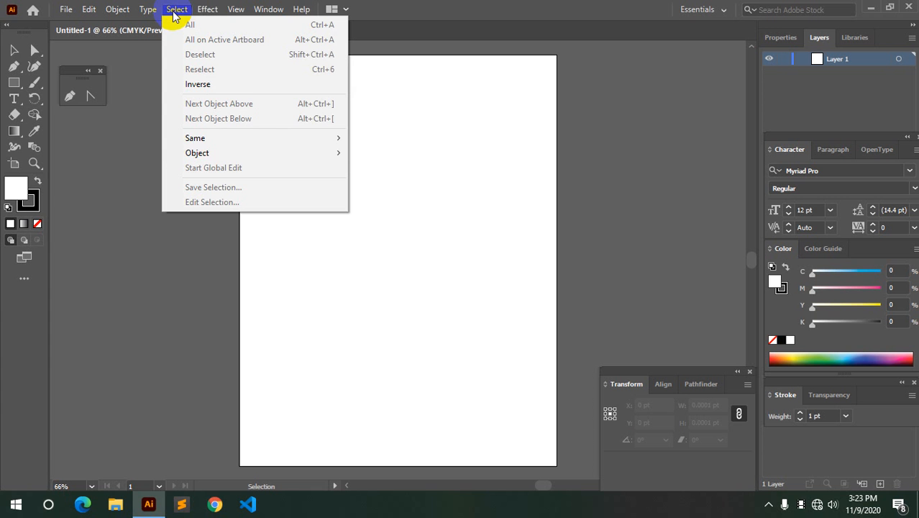
mouse_move(244, 156)
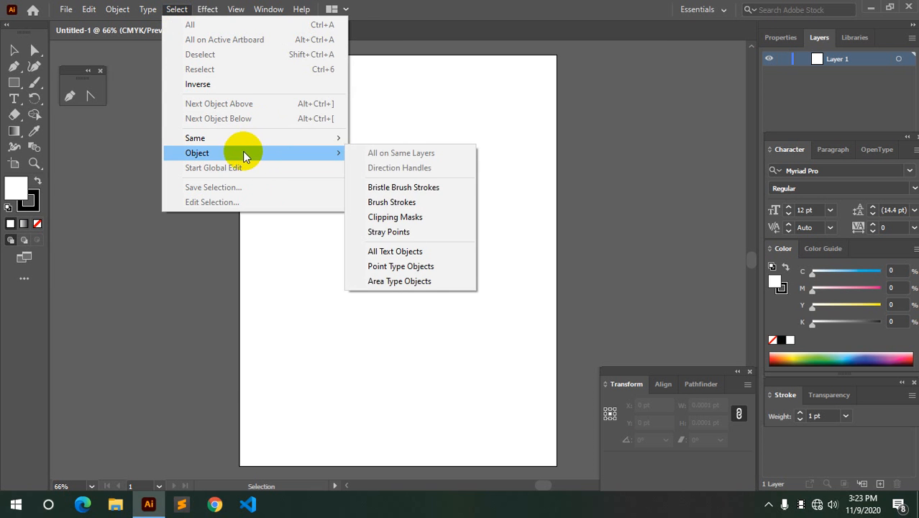
mouse_move(134, 16)
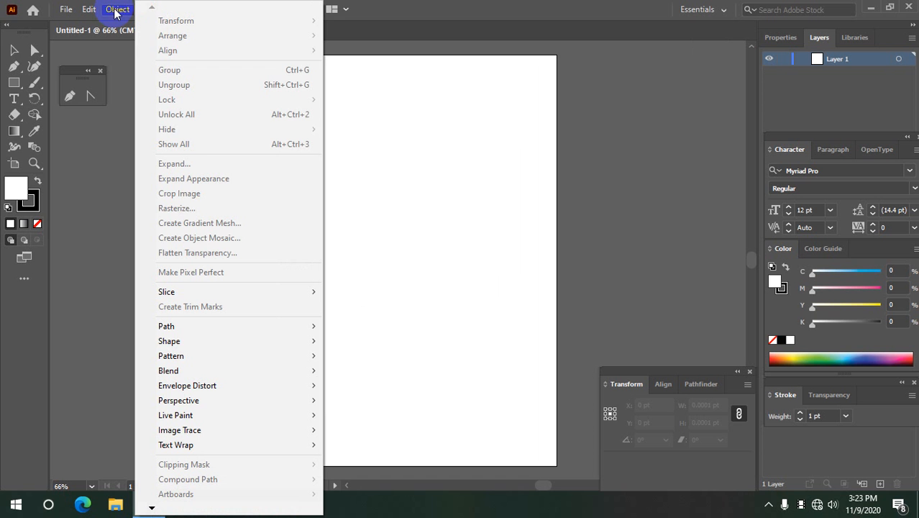
mouse_move(217, 326)
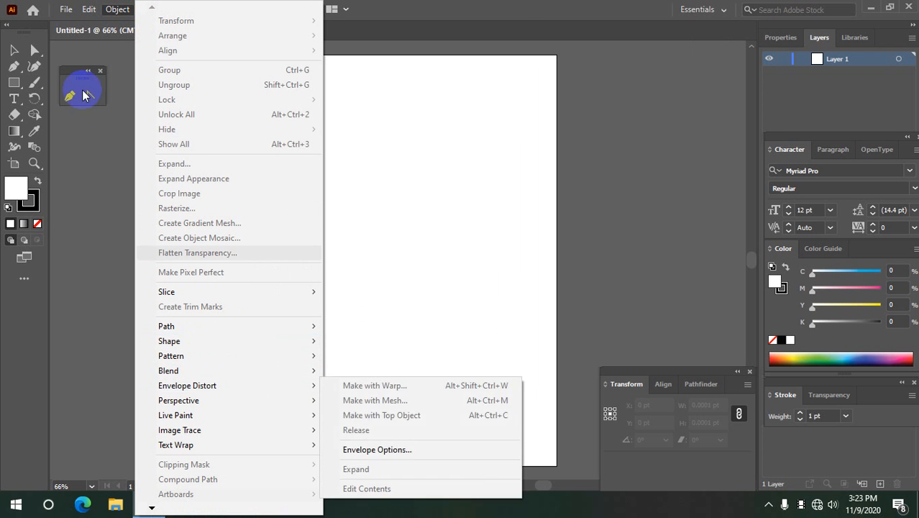
mouse_move(91, 14)
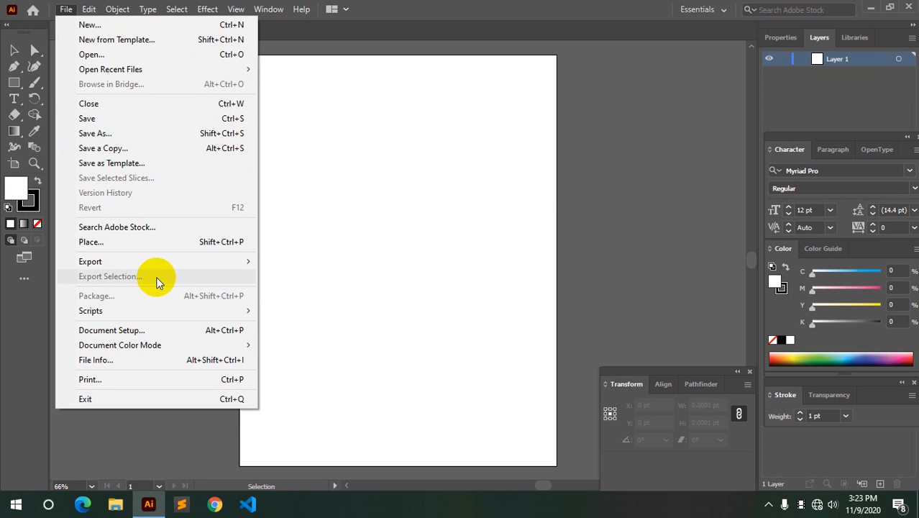
mouse_move(151, 264)
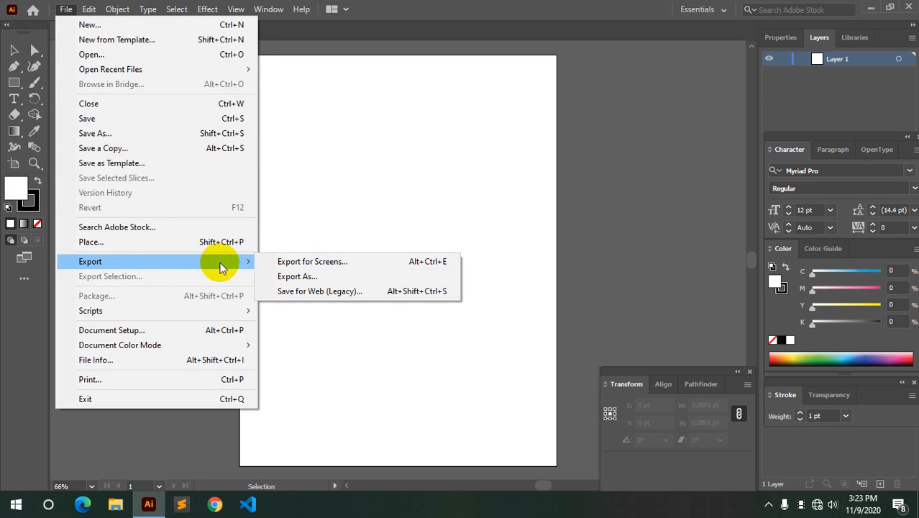
click(295, 183)
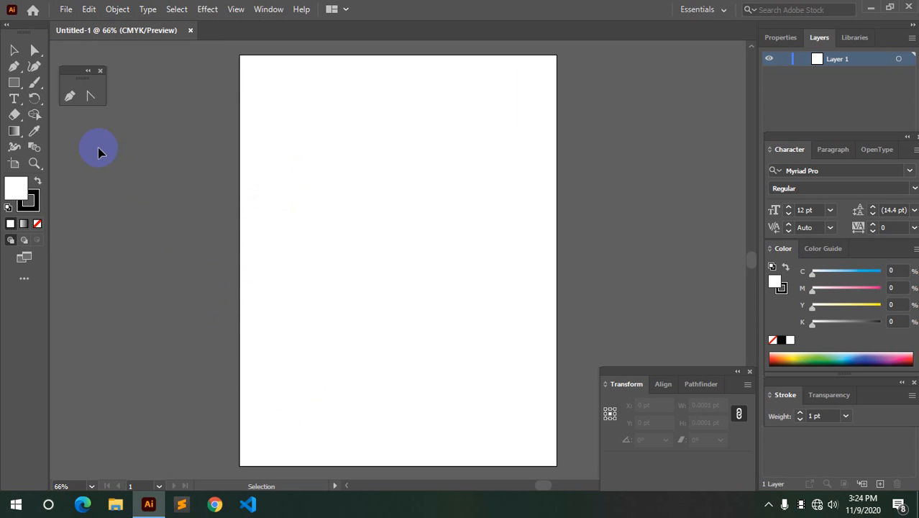
Step: Draw an open zigzag path of seven anchor points with the Pen tool across the artboard's upper half, about 486 pt wide and 117 pt high
click(72, 99)
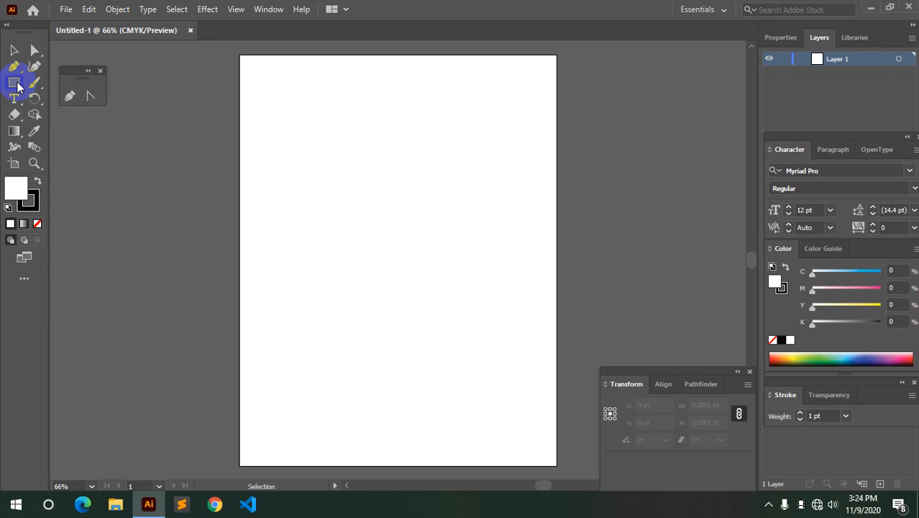
click(69, 94)
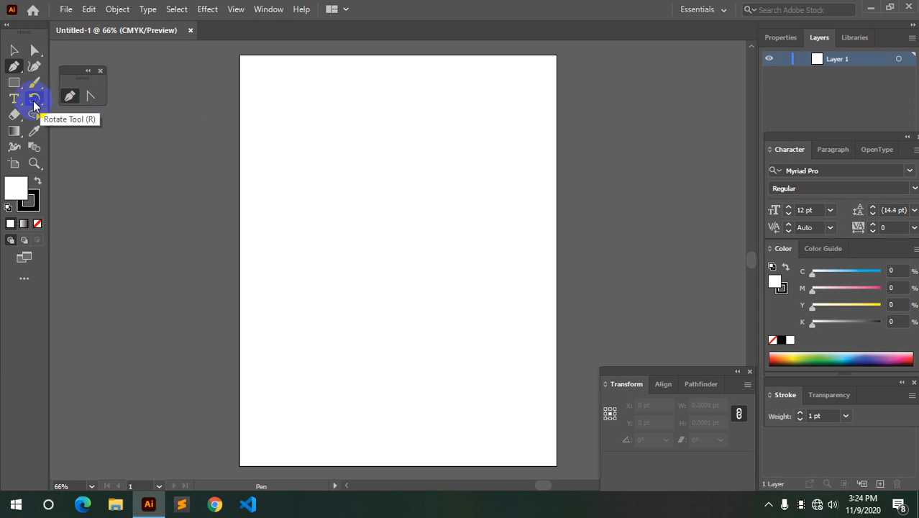
click(70, 97)
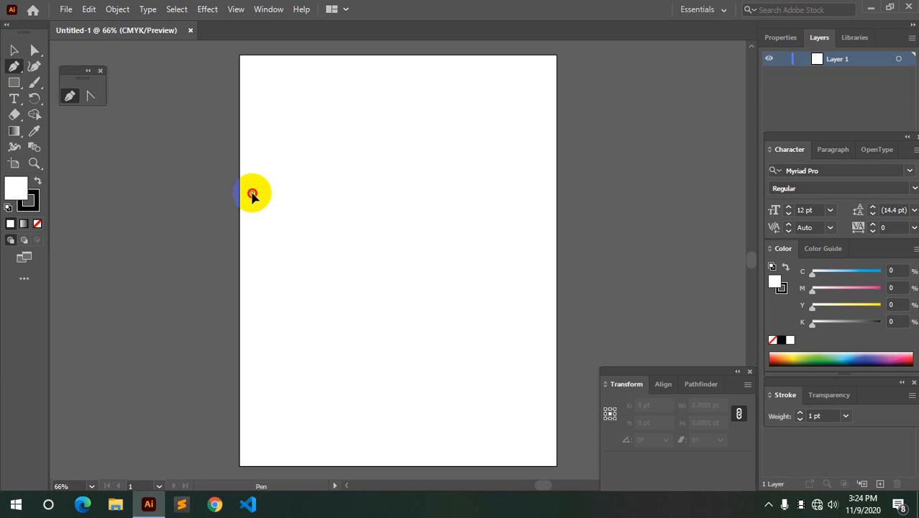
click(252, 193)
click(287, 240)
click(361, 180)
click(391, 240)
click(430, 187)
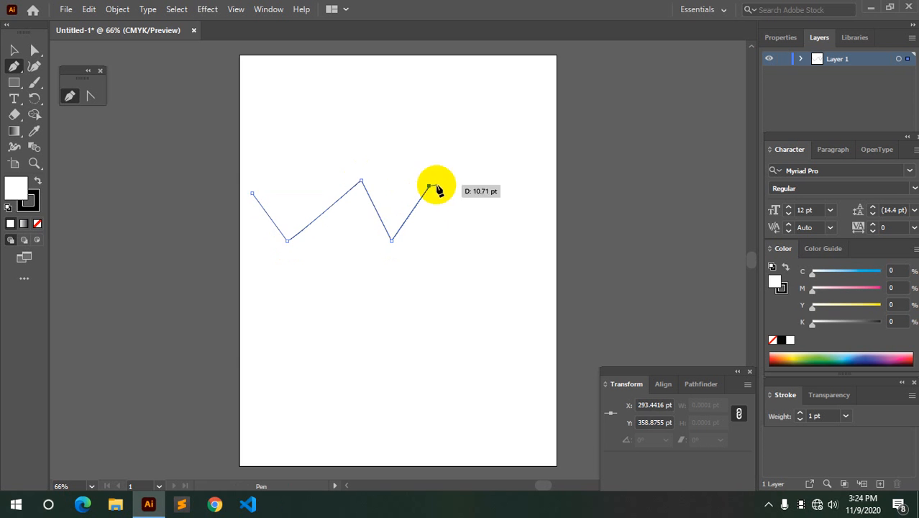
click(474, 224)
click(504, 180)
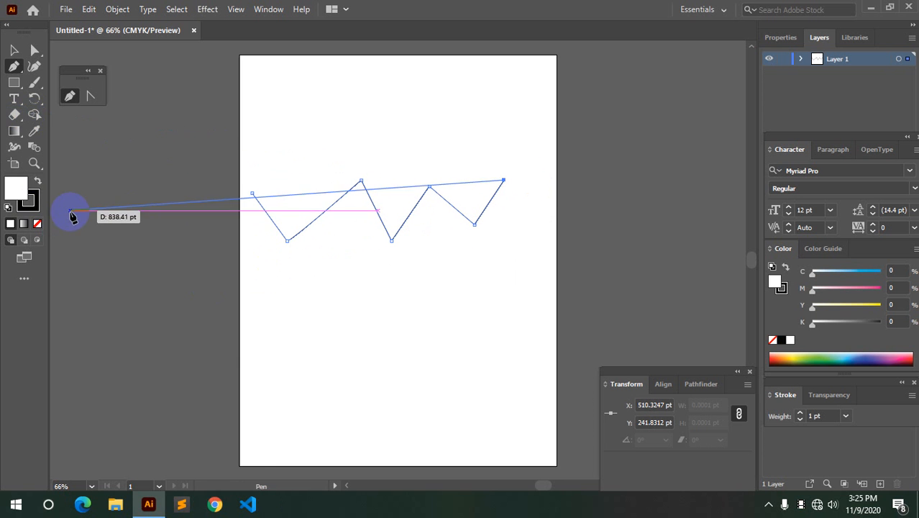
click(245, 97)
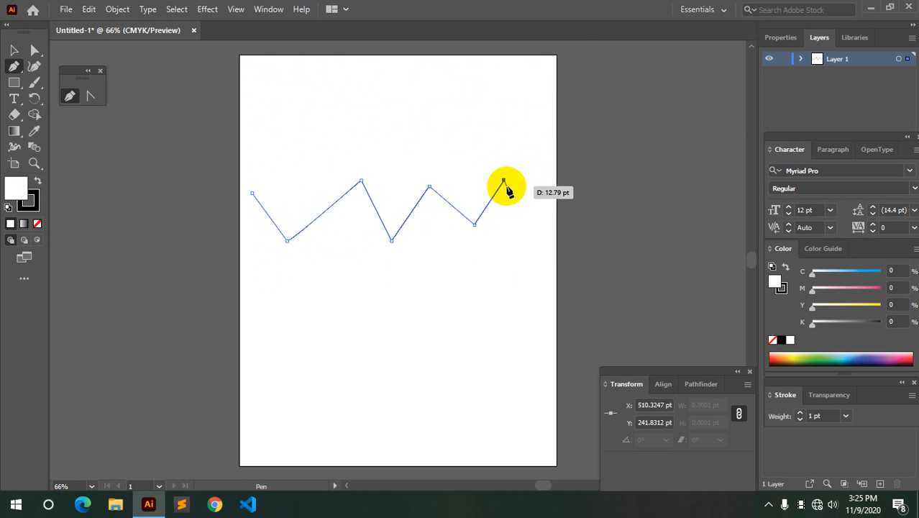
Step: Move the zigzag path slightly down and right, centring it horizontally on the artboard at about X 306 pt, Y 337 pt
scroll(503, 201, up, 3)
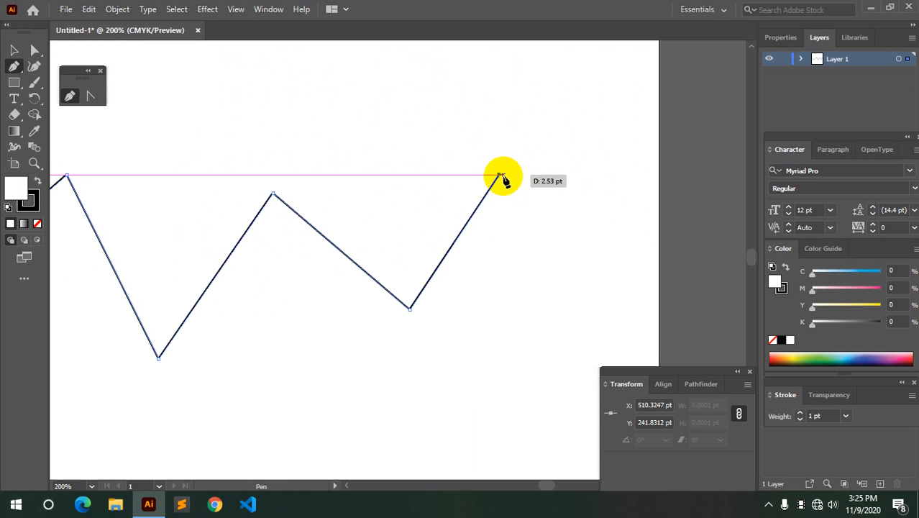
scroll(300, 152, down, 3)
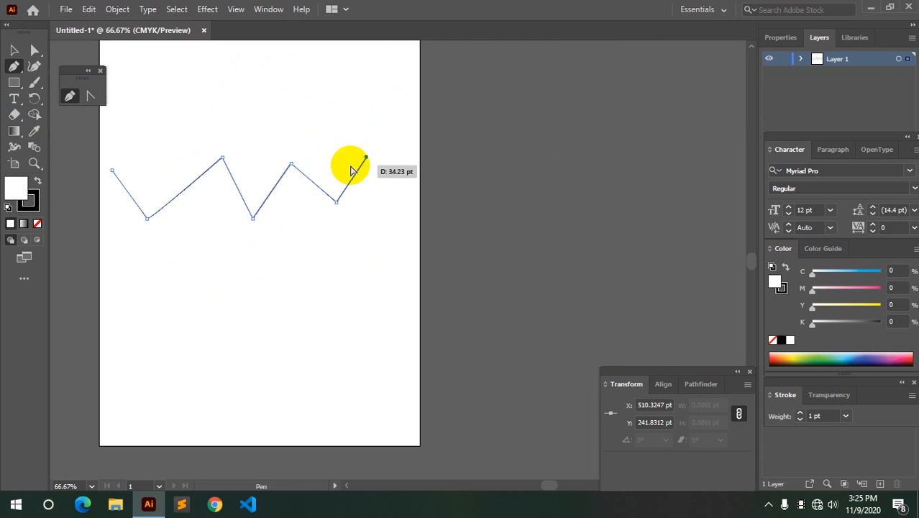
scroll(359, 160, down, 2)
click(14, 52)
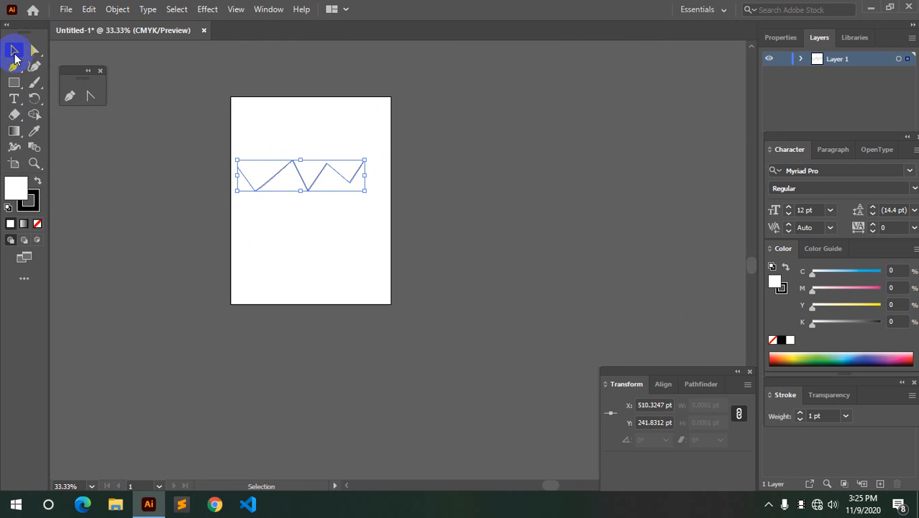
click(340, 230)
scroll(337, 227, up, 1)
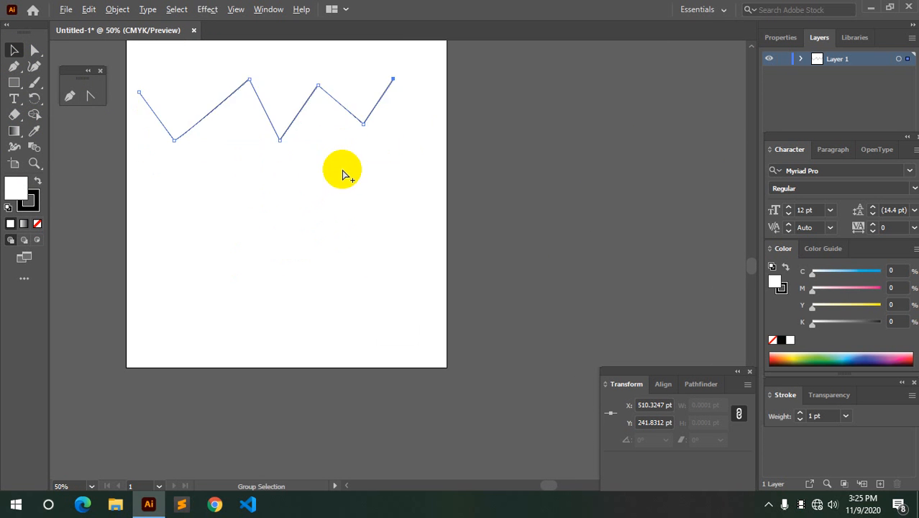
scroll(342, 158, down, 1)
click(189, 112)
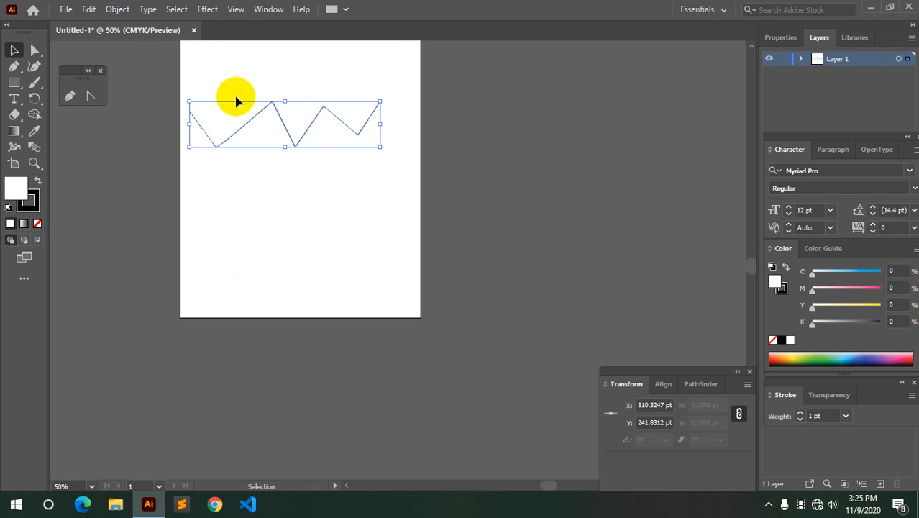
drag(287, 128, 302, 142)
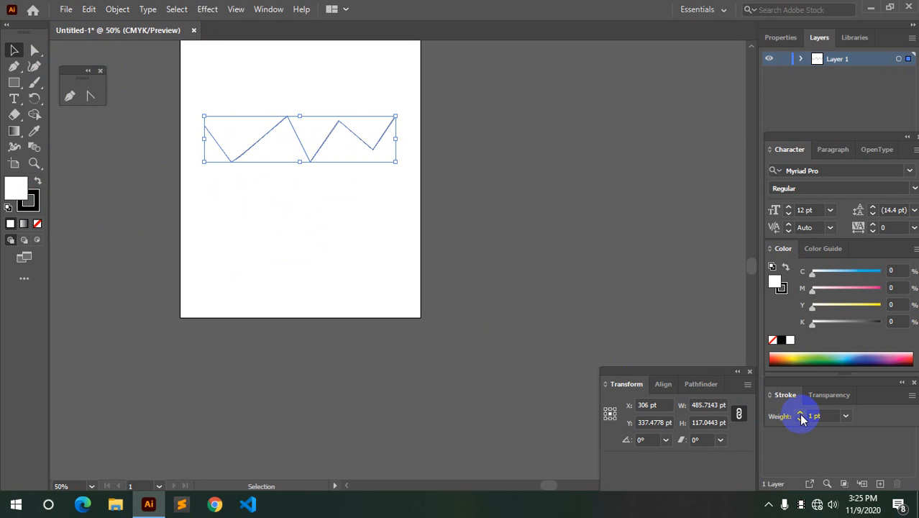
Step: Increase the zigzag path's stroke weight to 12 pt
click(277, 13)
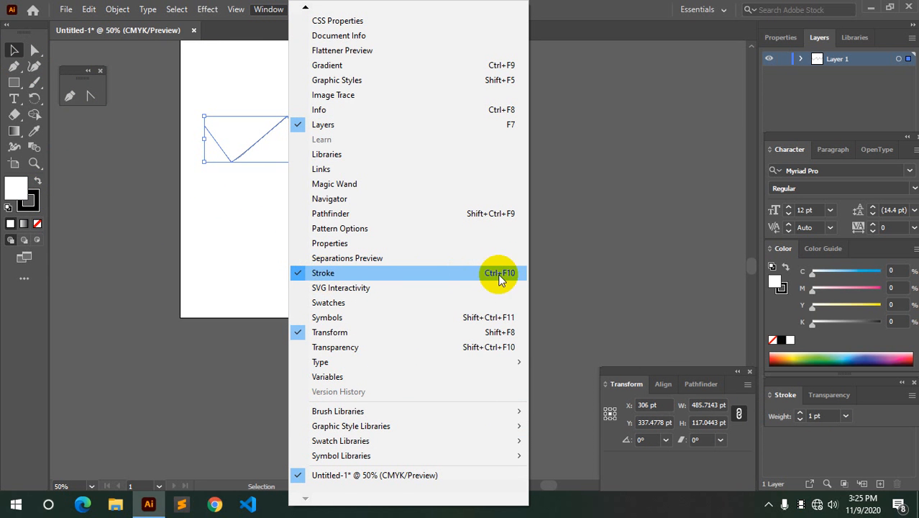
click(803, 415)
click(802, 415)
click(802, 415)
click(801, 415)
click(802, 415)
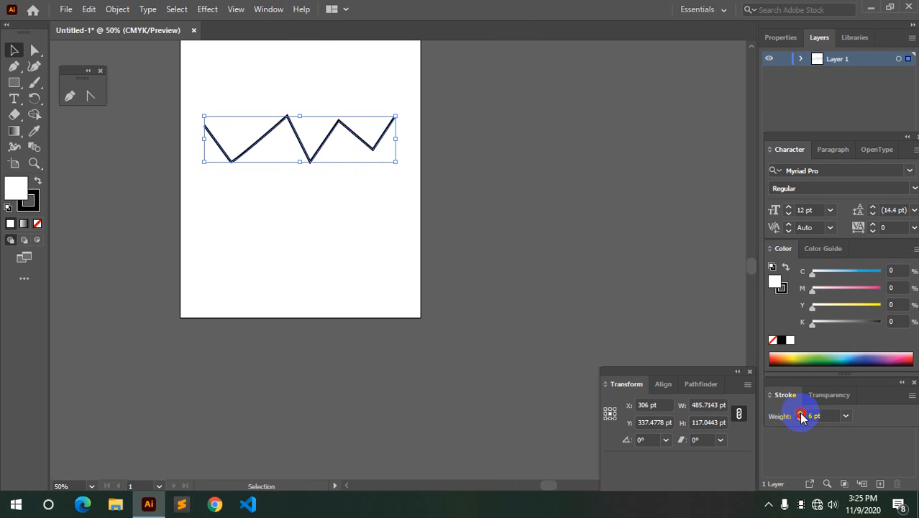
click(802, 415)
click(801, 415)
click(802, 415)
click(801, 415)
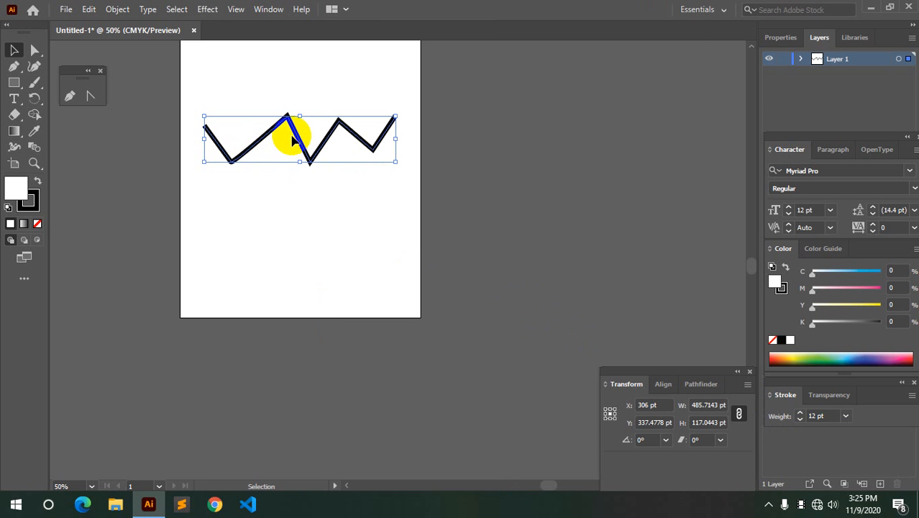
Step: Fill the open zigzag path with blue, C 89.02, M 55.69, Y 0, K 0
click(862, 354)
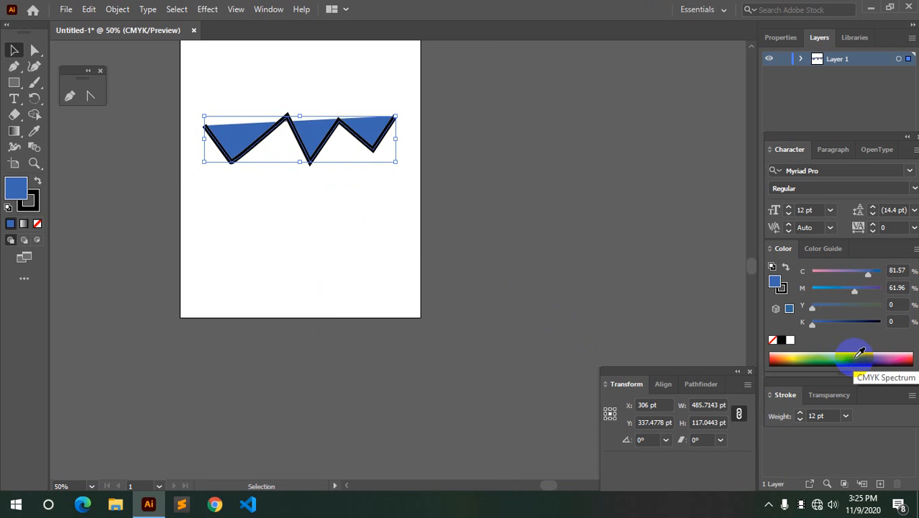
click(846, 352)
click(857, 353)
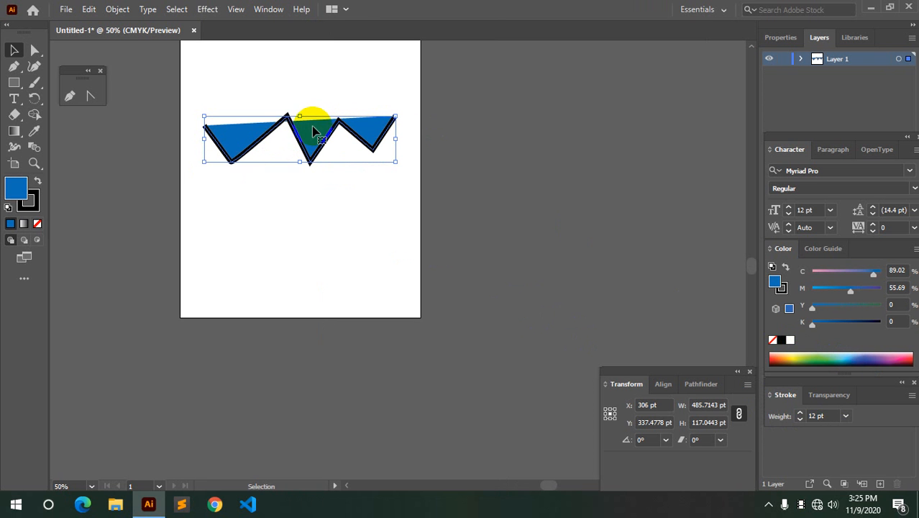
Step: Set the zigzag path's fill to None, keeping its black stroke
click(38, 223)
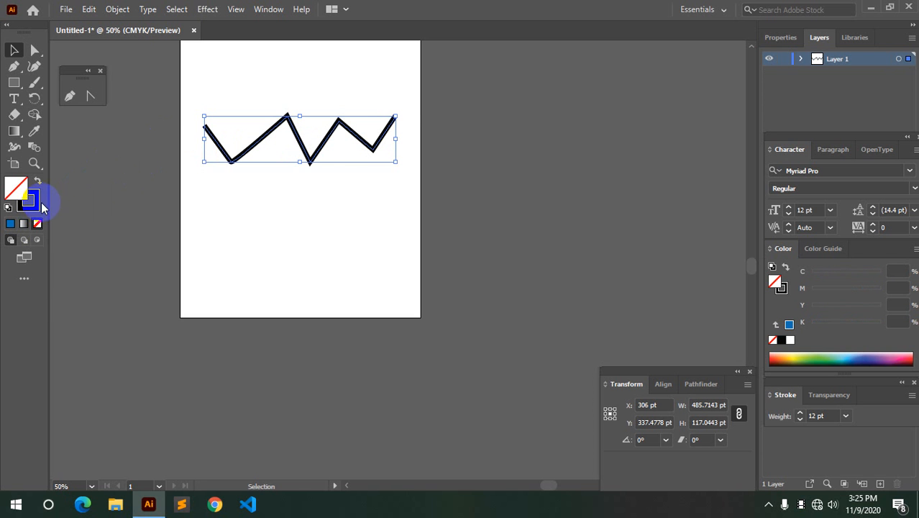
scroll(219, 184, up, 1)
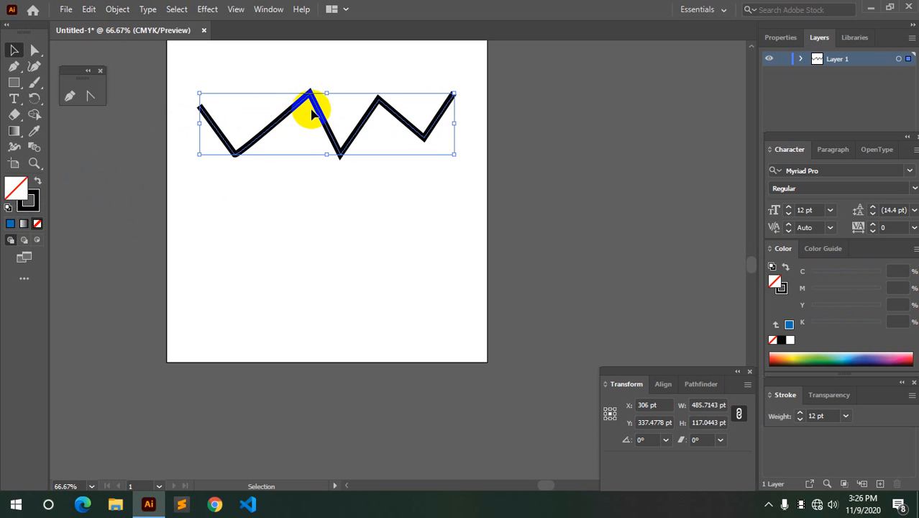
scroll(309, 104, down, 1)
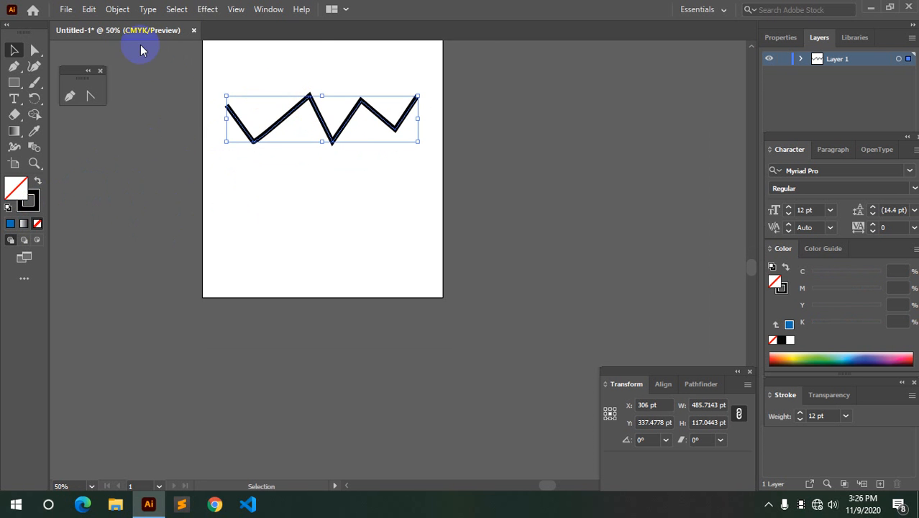
Step: Expand the zigzag path with both the Fill and Stroke options enabled
click(89, 9)
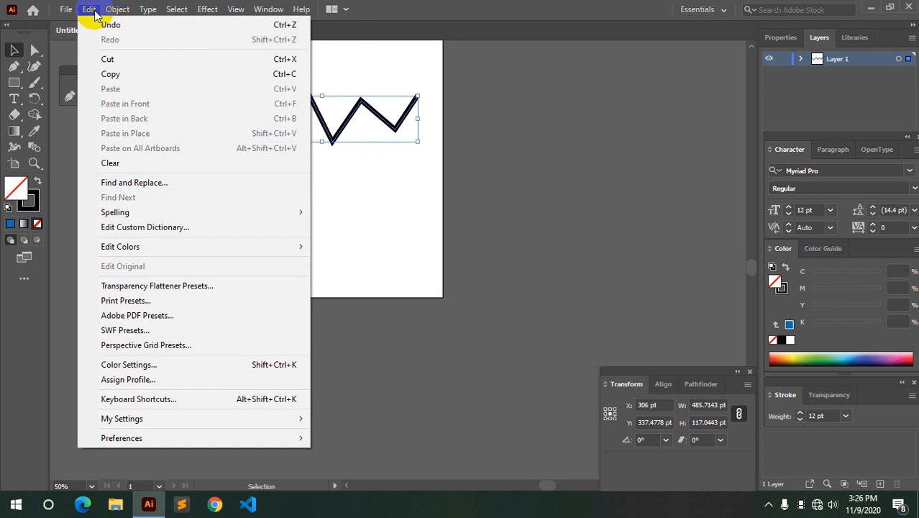
mouse_move(117, 9)
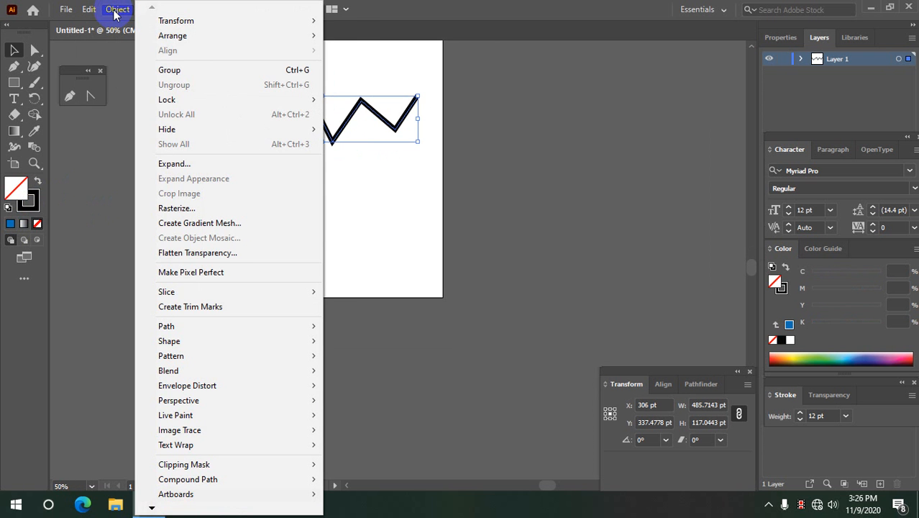
click(196, 166)
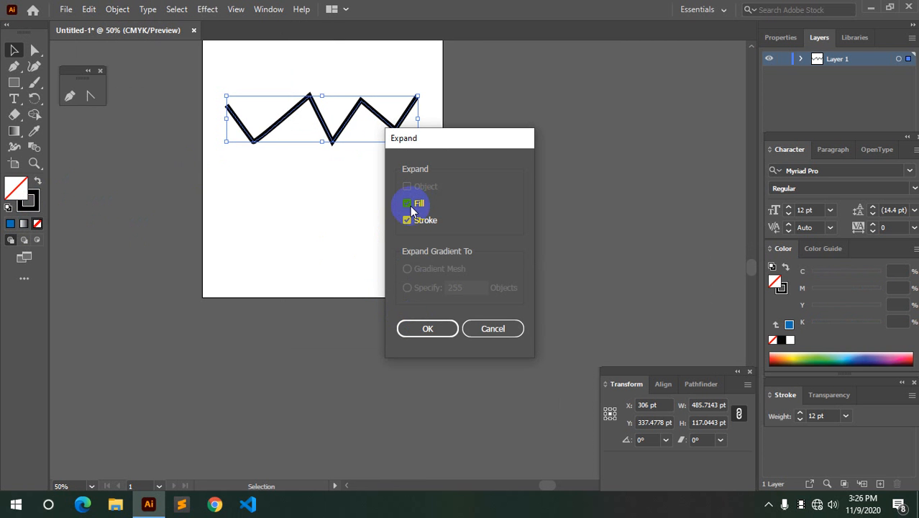
click(436, 327)
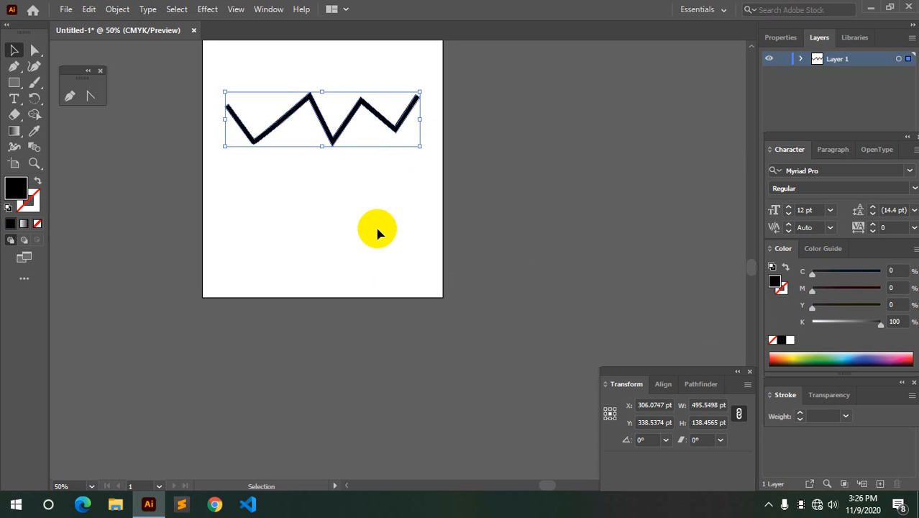
Step: Recolour the expanded zigzag shape's fill to teal, C 74.51, M 0, Y 43.92, K 0
scroll(377, 230, up, 2)
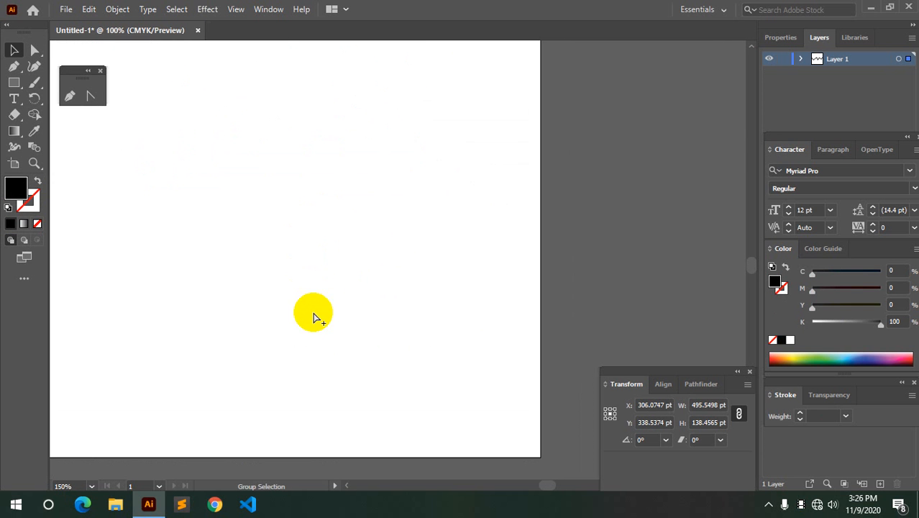
scroll(314, 313, down, 2)
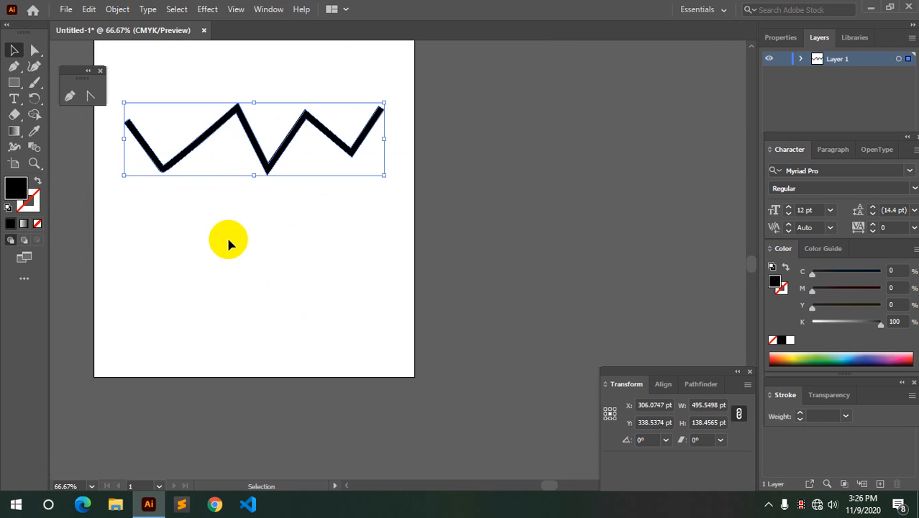
click(19, 192)
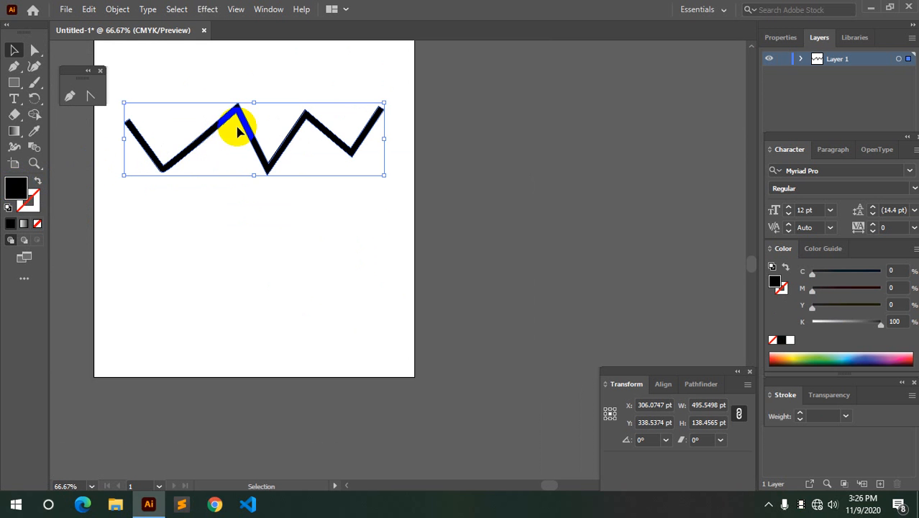
click(840, 354)
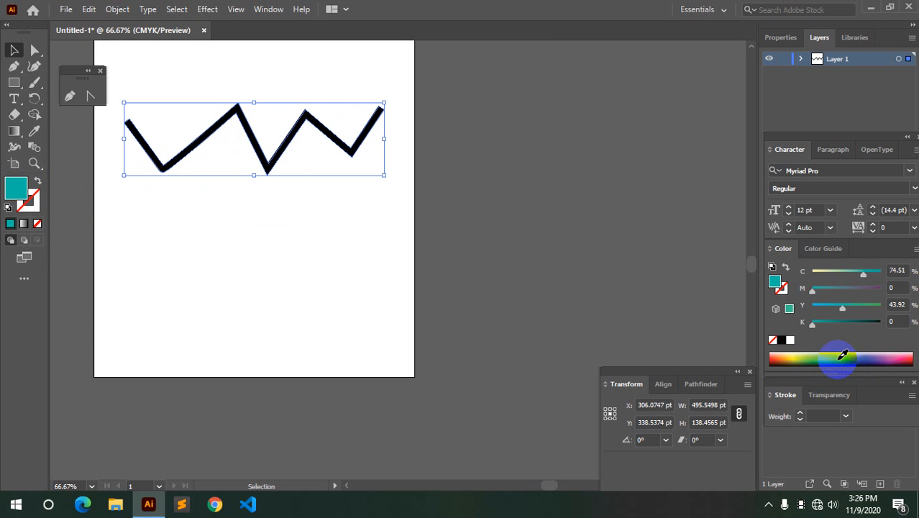
scroll(206, 248, up, 3)
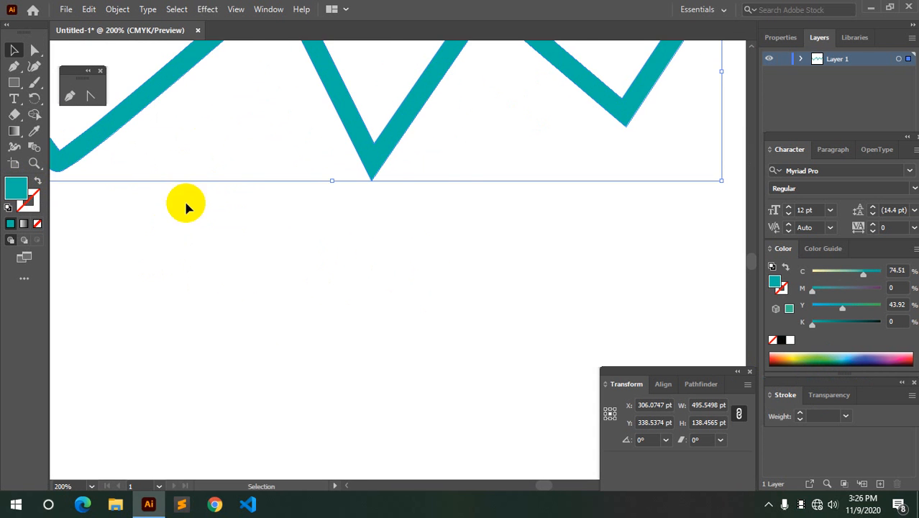
Step: Delete the teal zigzag shape from the artboard
scroll(185, 205, down, 2)
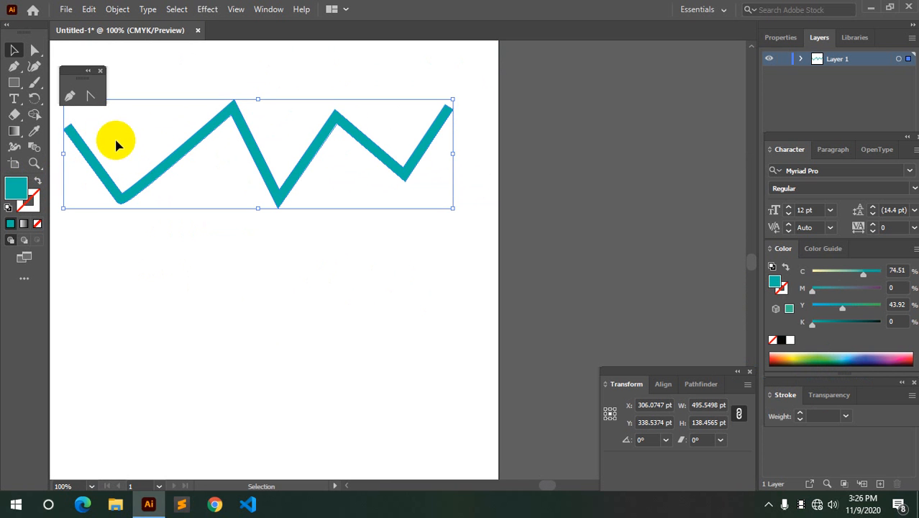
mouse_move(252, 159)
mouse_down()
mouse_move(308, 210)
mouse_move(302, 214)
mouse_up()
key(Delete)
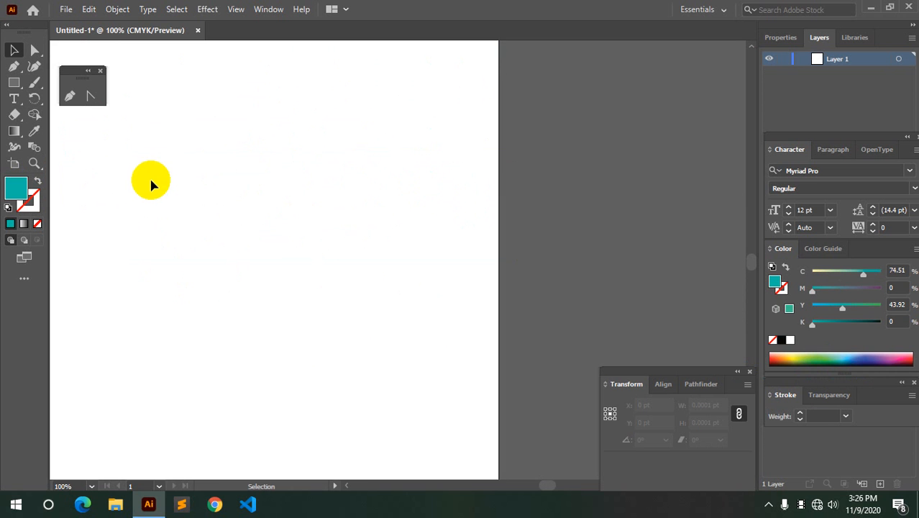
Step: Draw a teal five-pointed star with the Star tool in the artboard's upper-left area, about 270 pt wide and 257 pt high
key(ctrl+minus)
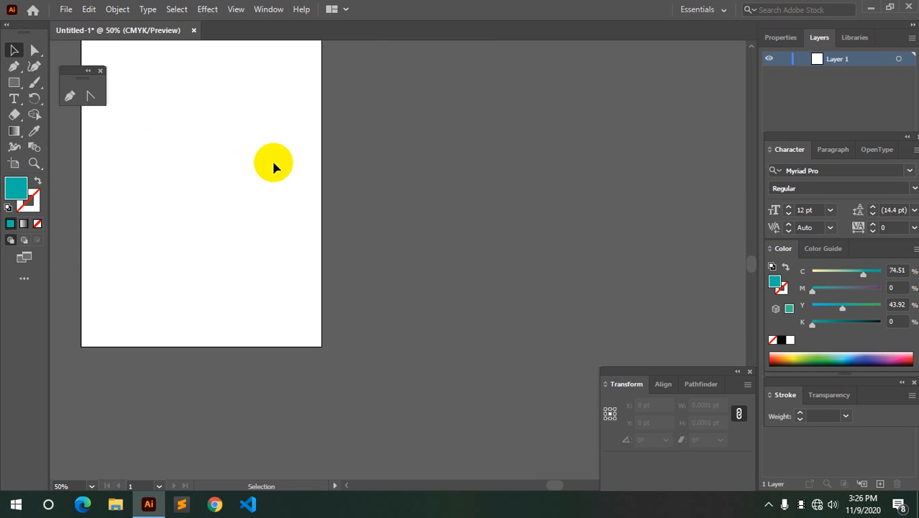
click(542, 487)
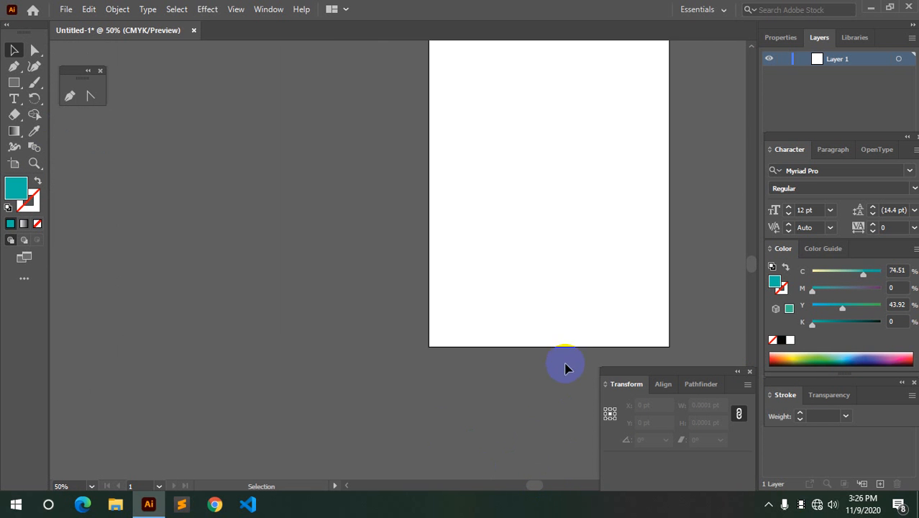
scroll(564, 367, up, 1)
scroll(570, 361, down, 2)
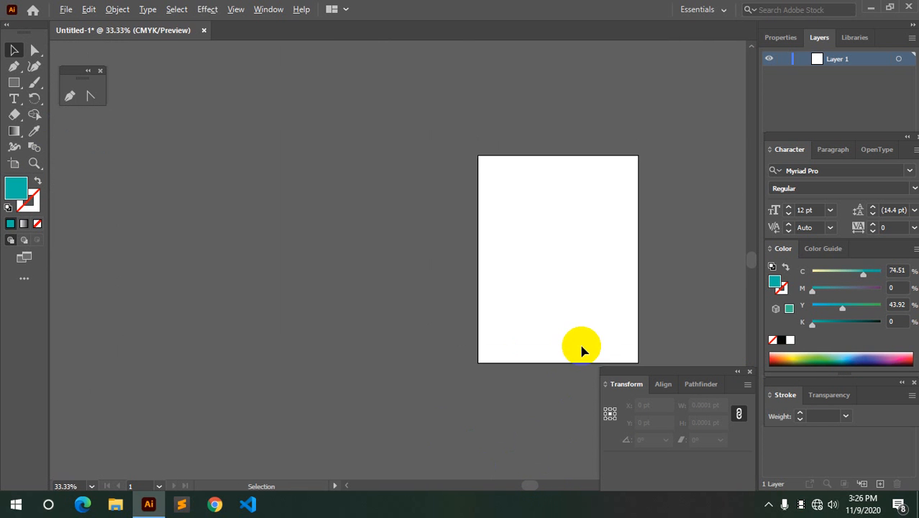
scroll(581, 350, up, 1)
scroll(542, 303, up, 2)
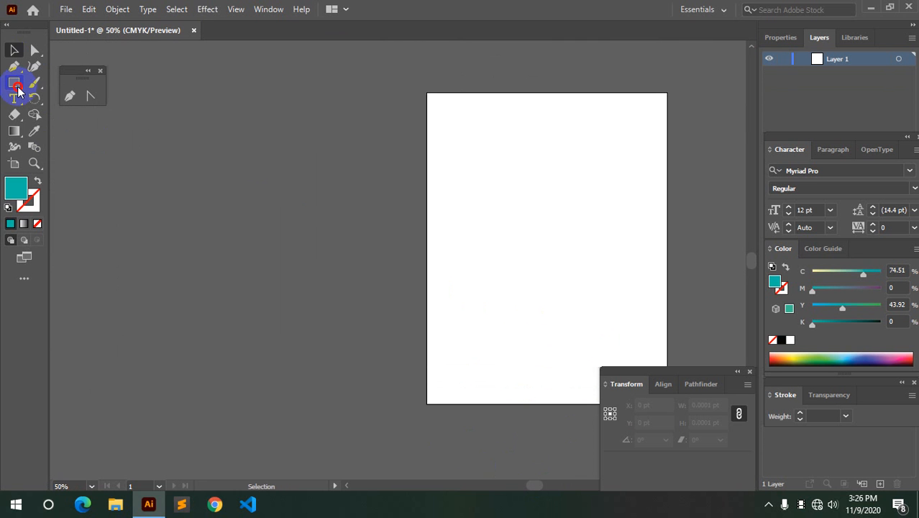
drag(18, 89, 66, 131)
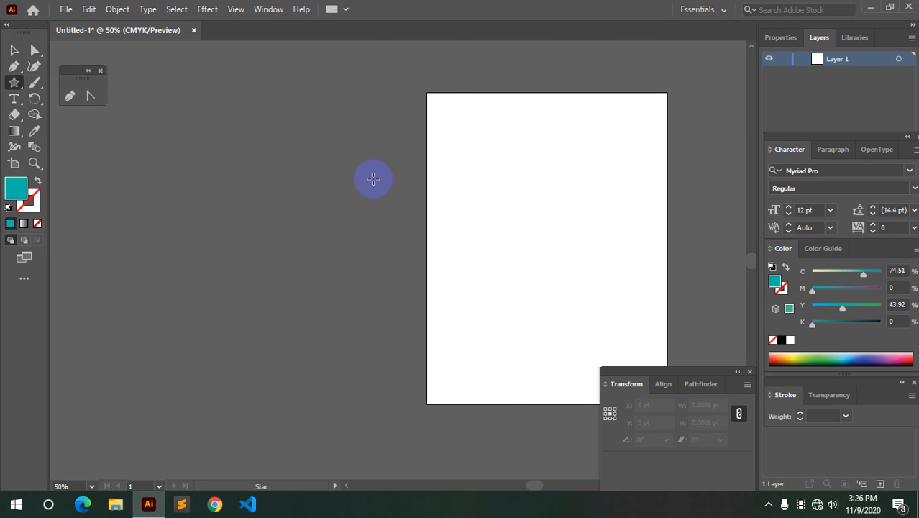
drag(490, 167, 521, 208)
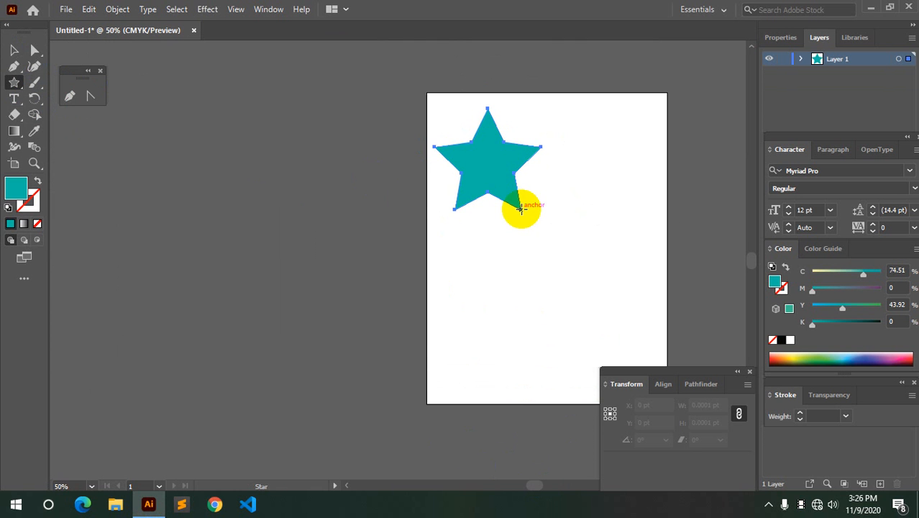
Step: Move the star down and right on the artboard to about X 220 pt, Y 223 pt
key(ctrl+equal)
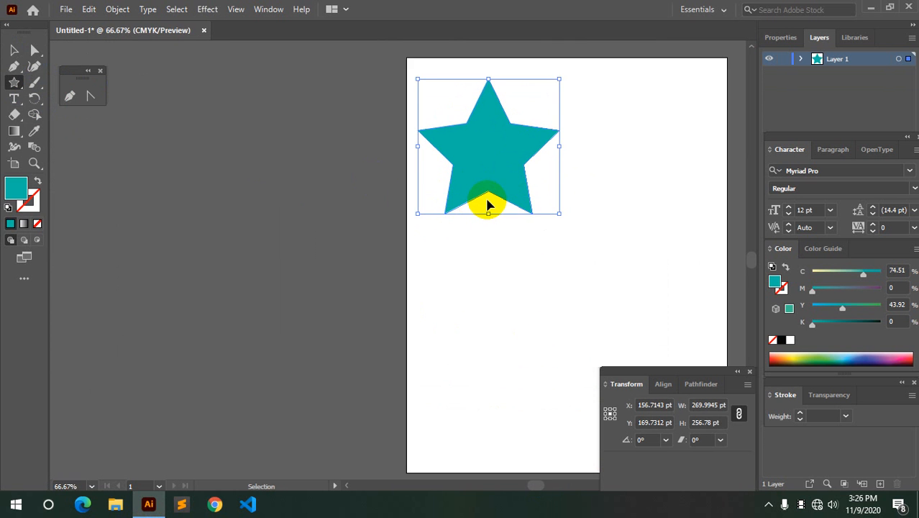
key(ctrl+equal)
click(13, 50)
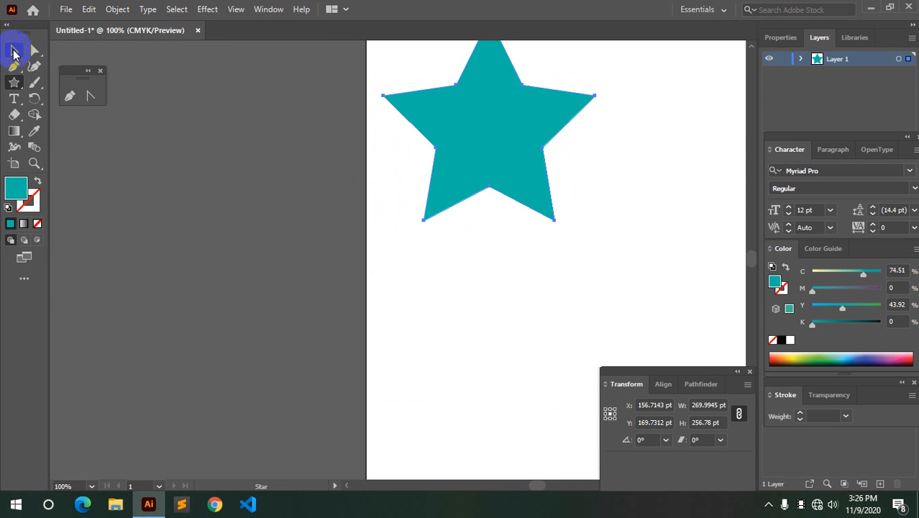
drag(508, 127, 524, 174)
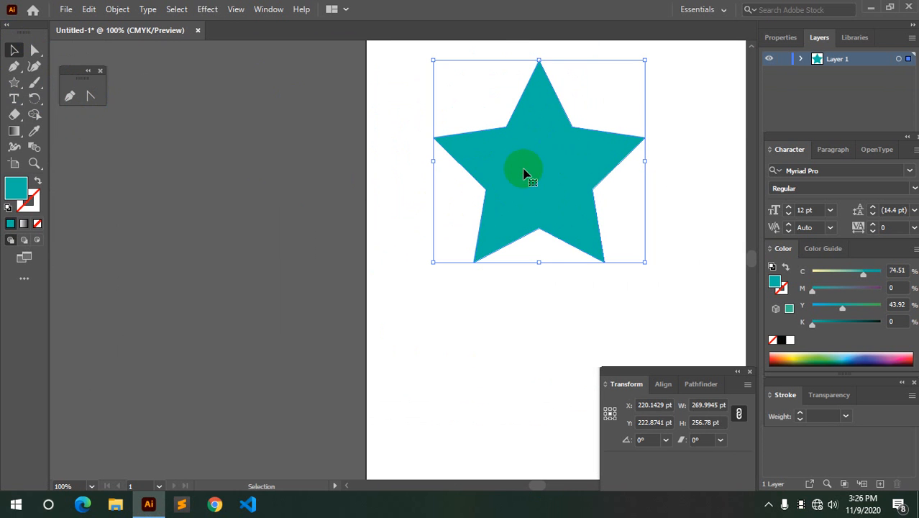
Step: Deselect the teal star
click(14, 65)
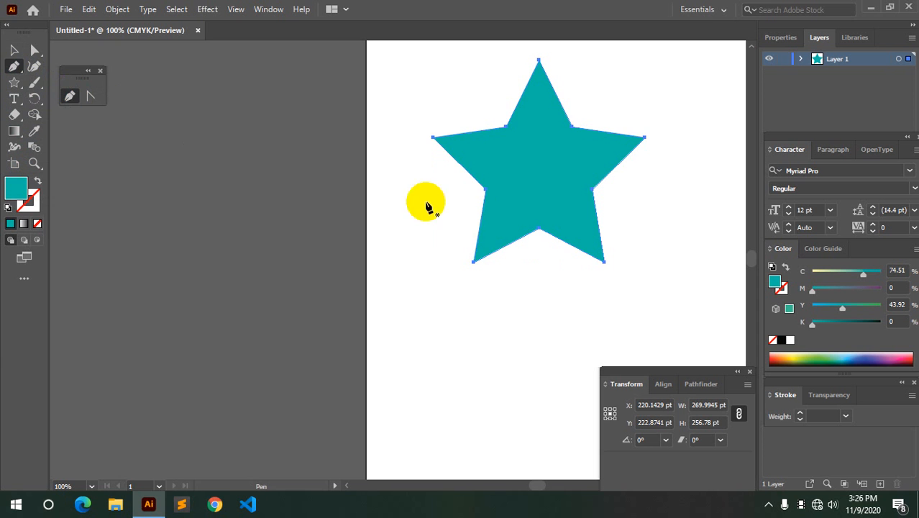
scroll(484, 259, up, 4)
scroll(488, 274, down, 4)
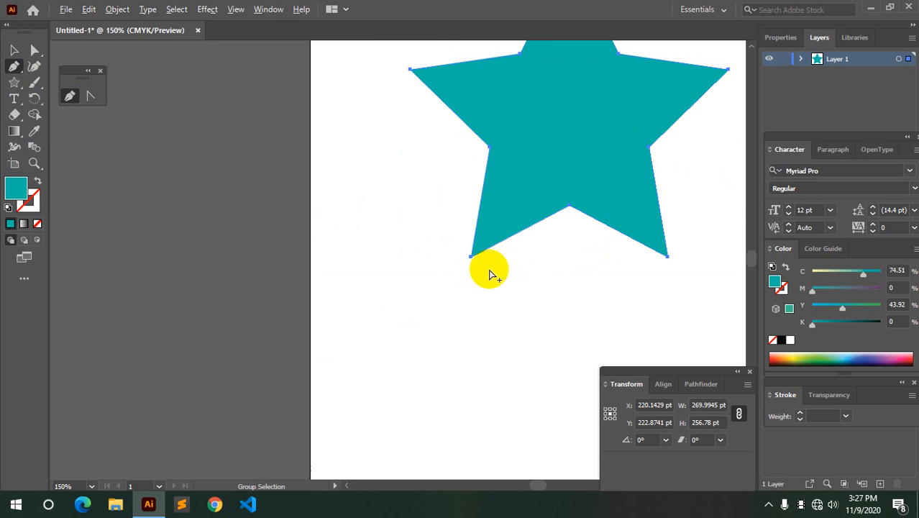
click(12, 52)
click(444, 291)
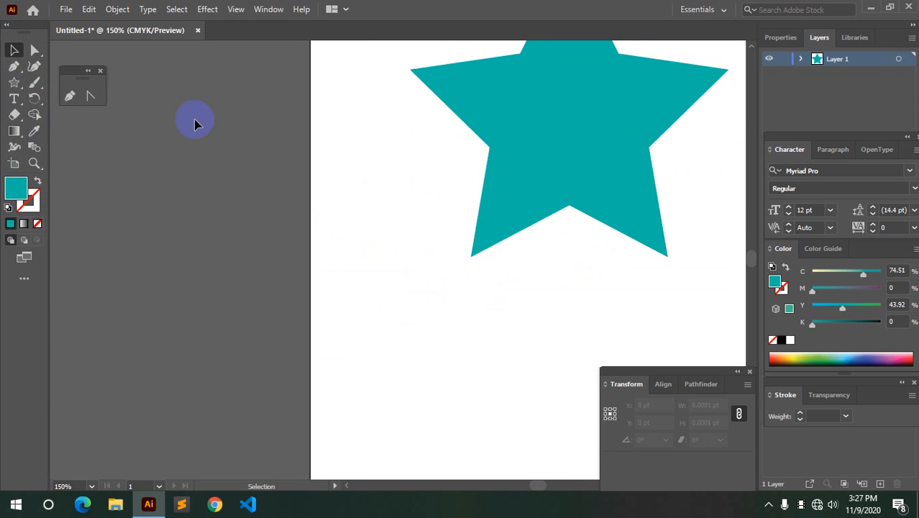
Step: Start a Pen tool trace on the star's lower-left tip, adding anchors at the left inner corner and the left tip
click(16, 68)
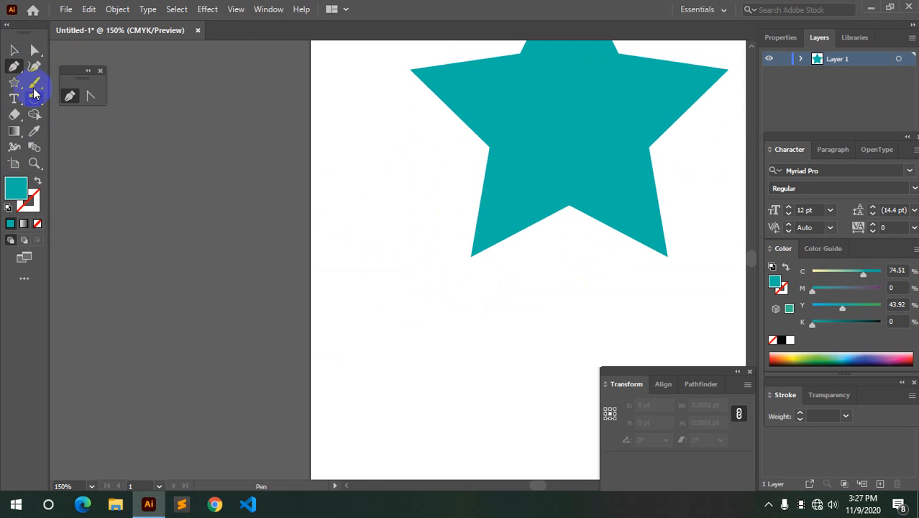
scroll(511, 265, up, 3)
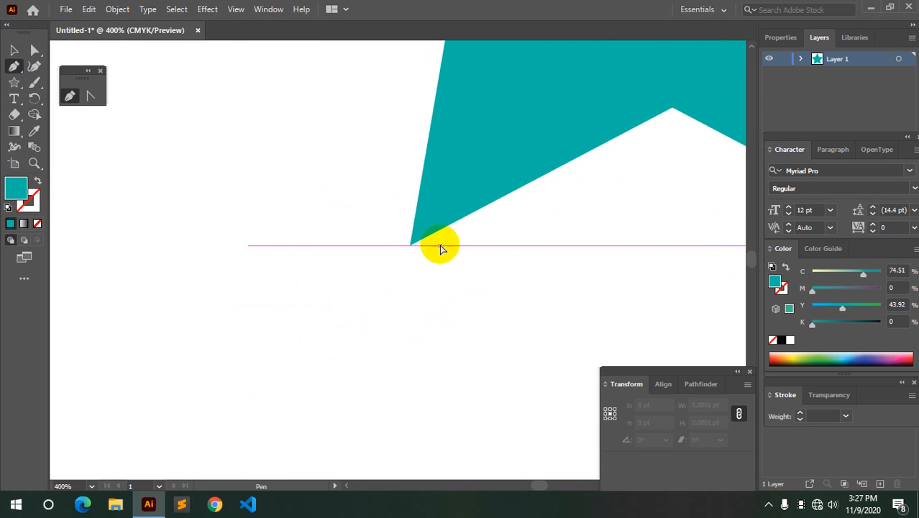
scroll(439, 246, up, 2)
click(377, 246)
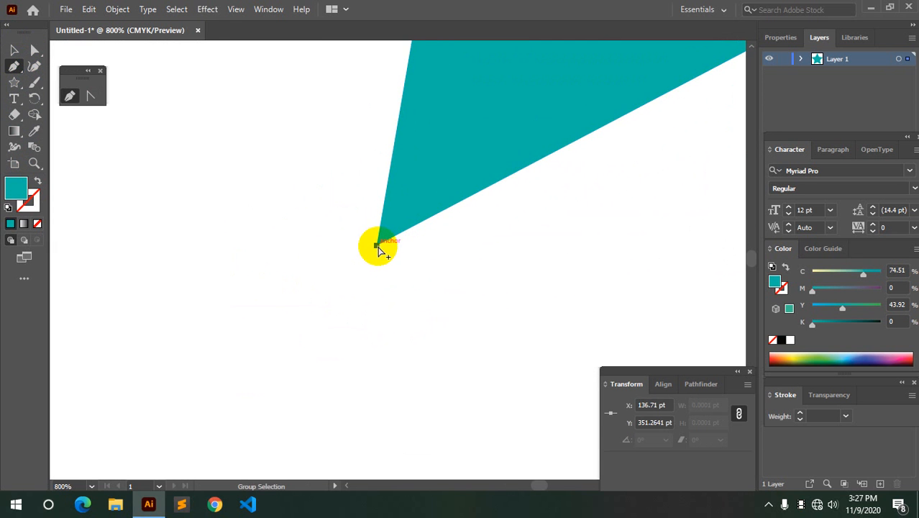
scroll(379, 246, down, 5)
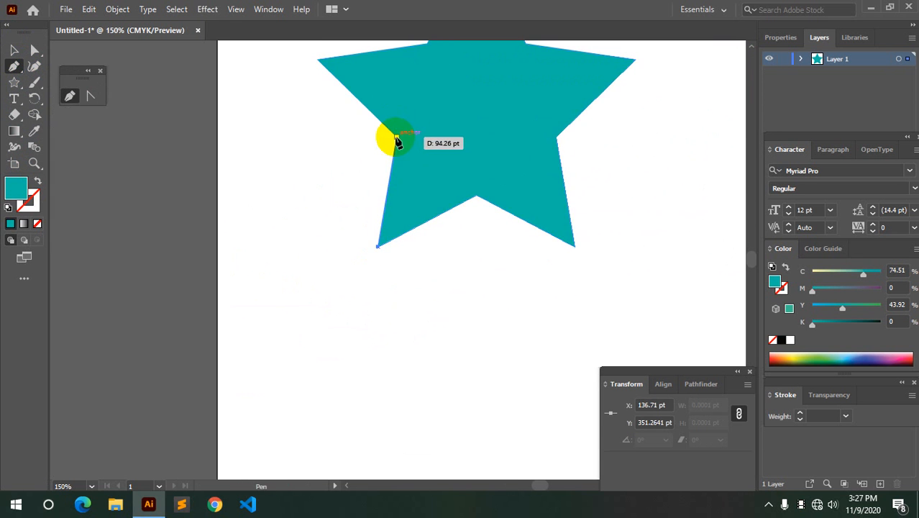
click(396, 137)
click(318, 60)
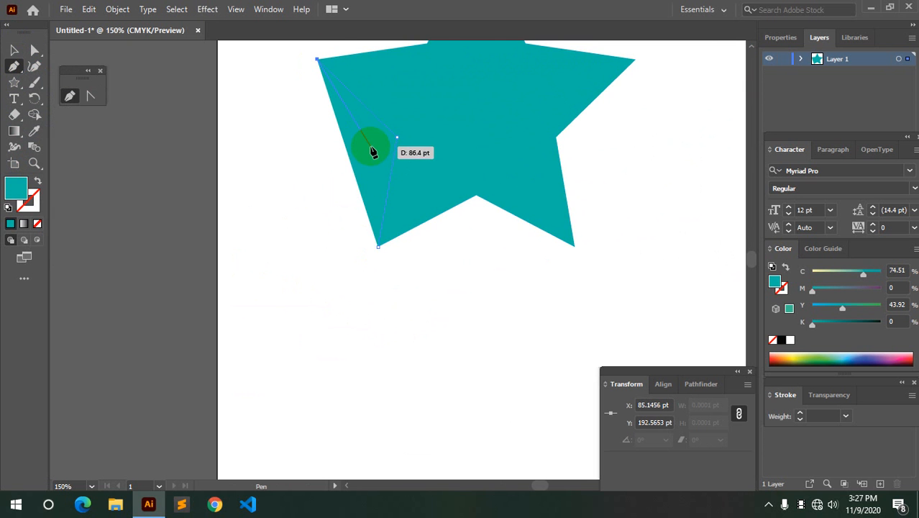
Step: Continue the trace over the top tip and down the right side, anchoring each tip and inner corner up to the lower-right tip
scroll(374, 151, up, 2)
click(426, 107)
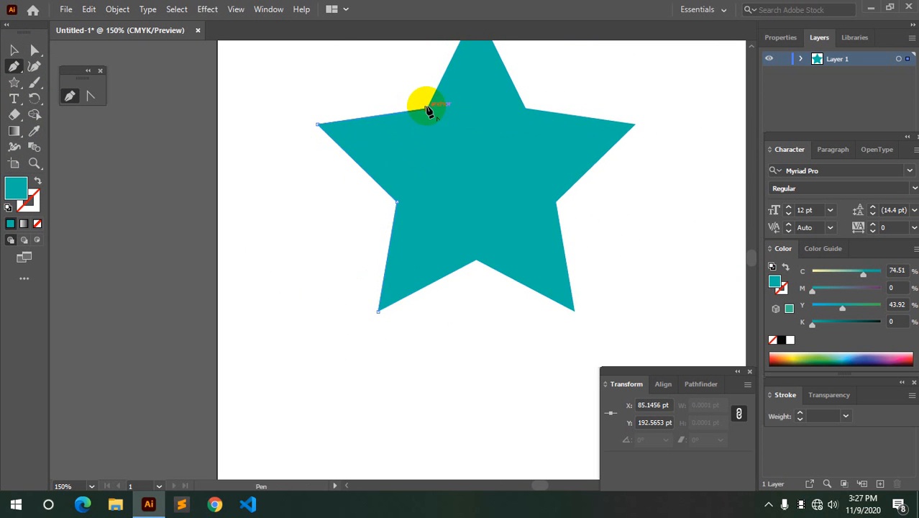
scroll(449, 147, up, 3)
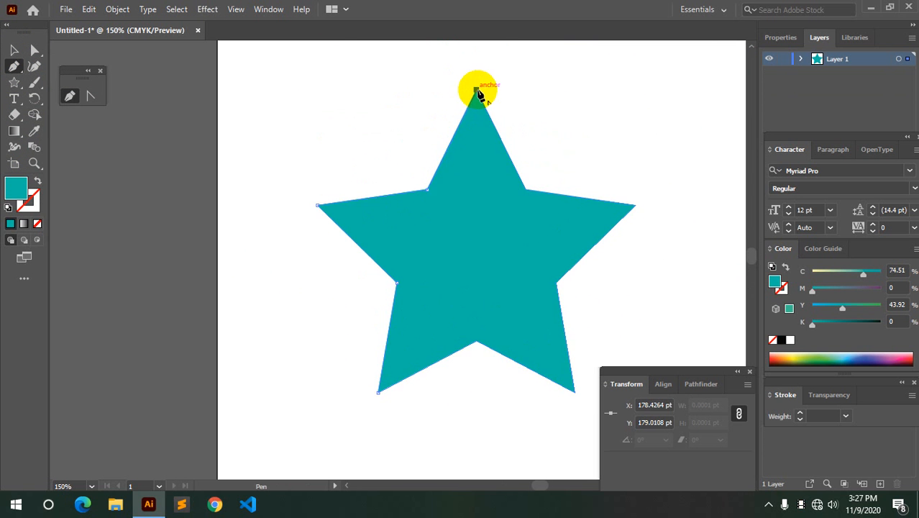
click(476, 91)
click(526, 190)
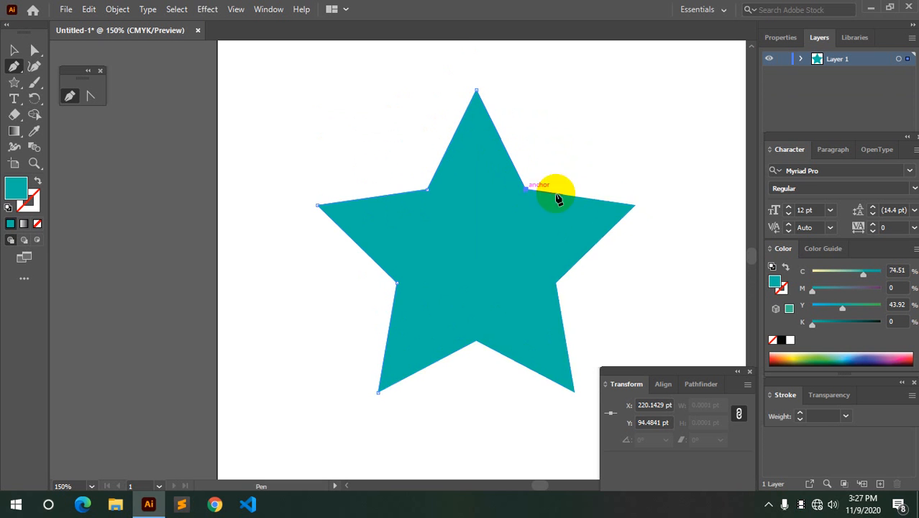
click(635, 206)
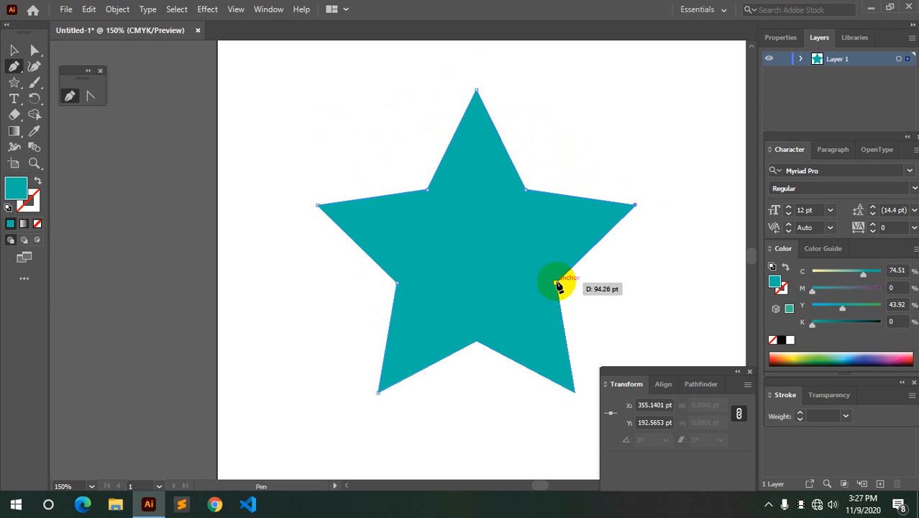
click(557, 283)
click(574, 392)
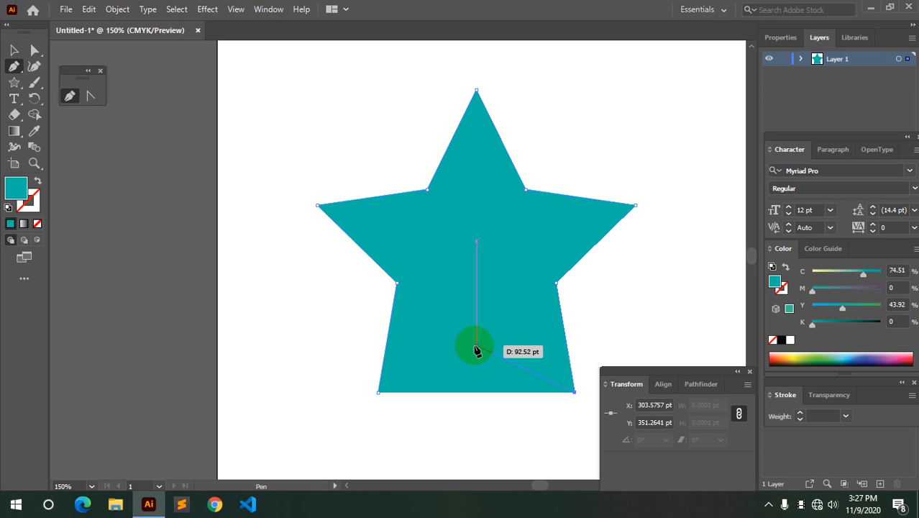
Step: Swap fill and stroke, close the trace through the bottom inner corner at the lower-left tip, and swap back to a teal fill
scroll(476, 351, up, 3)
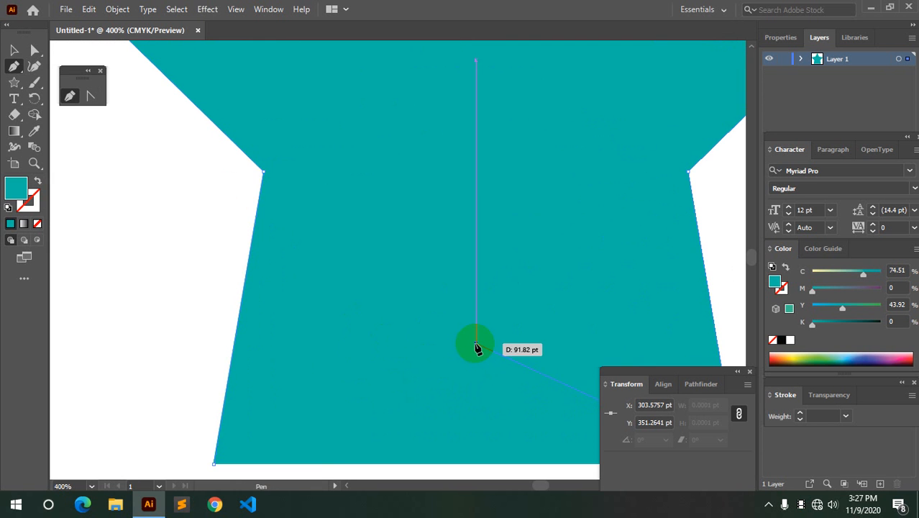
scroll(476, 354, down, 2)
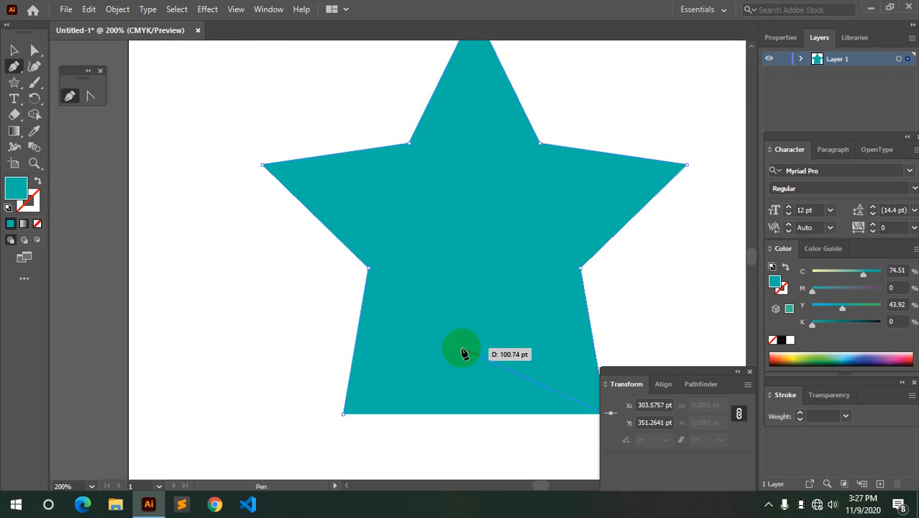
click(38, 183)
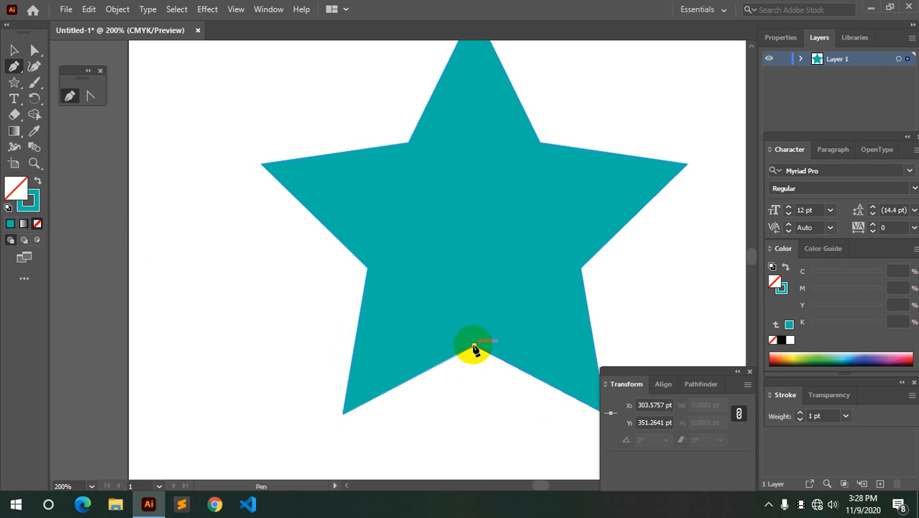
click(474, 350)
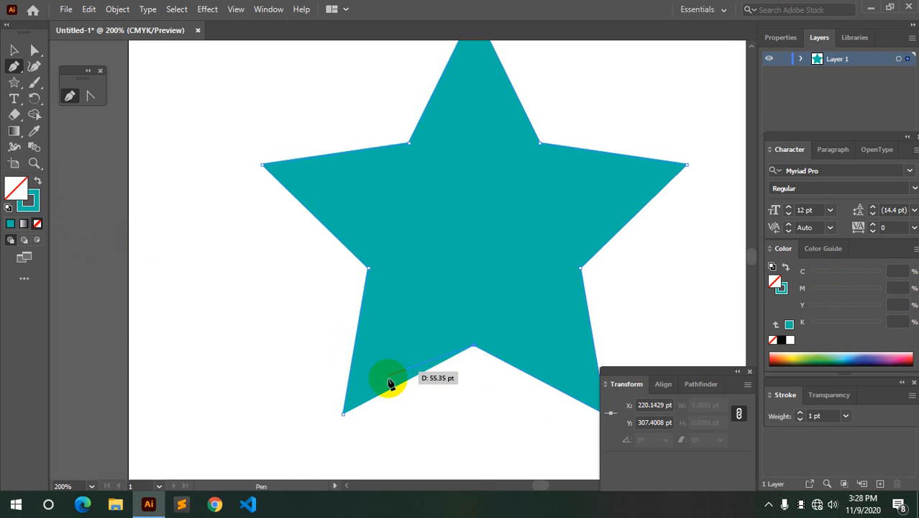
click(344, 415)
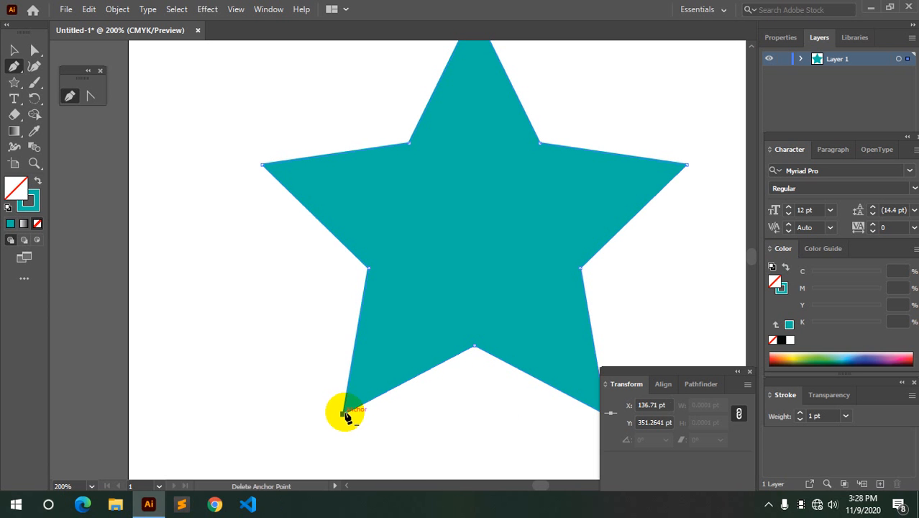
click(38, 182)
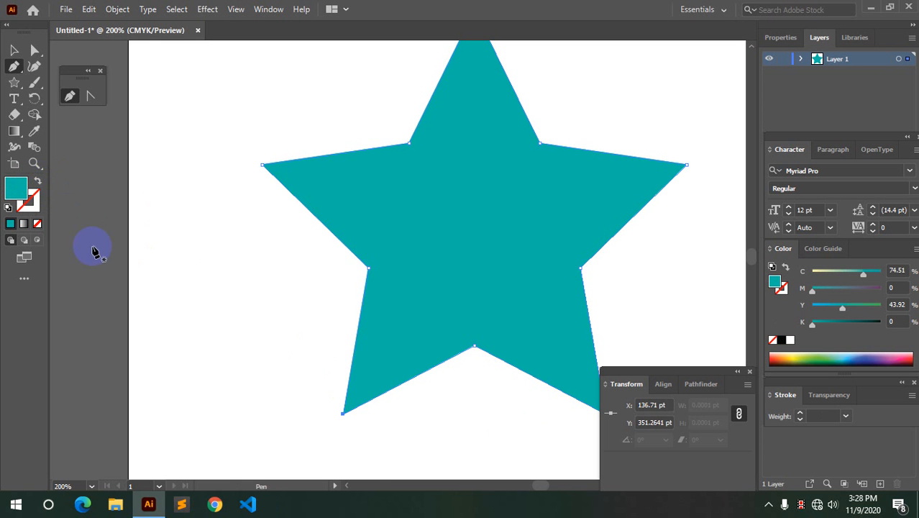
Step: Try moving the traced star beside the original, to about X 523 pt, Y 242 pt, and undo the moves
click(14, 50)
drag(527, 249, 223, 228)
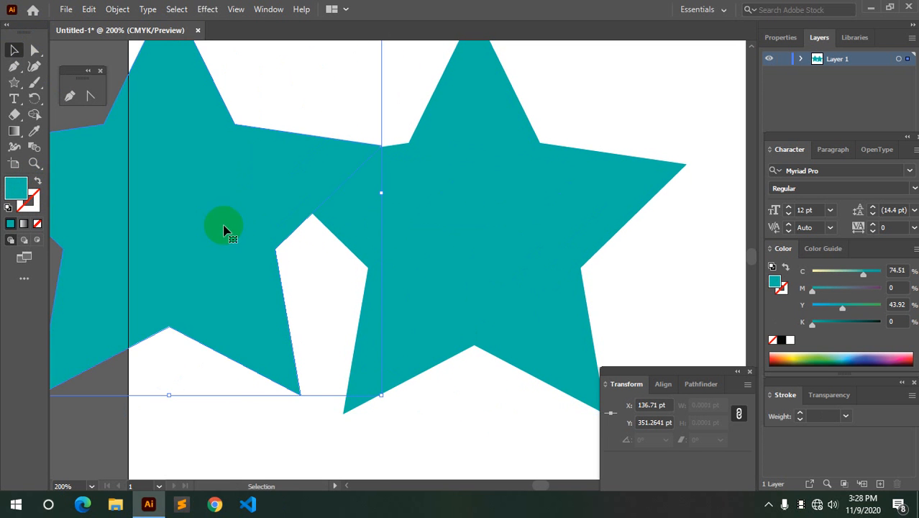
scroll(295, 248, down, 3)
drag(304, 246, 464, 266)
scroll(453, 280, up, 1)
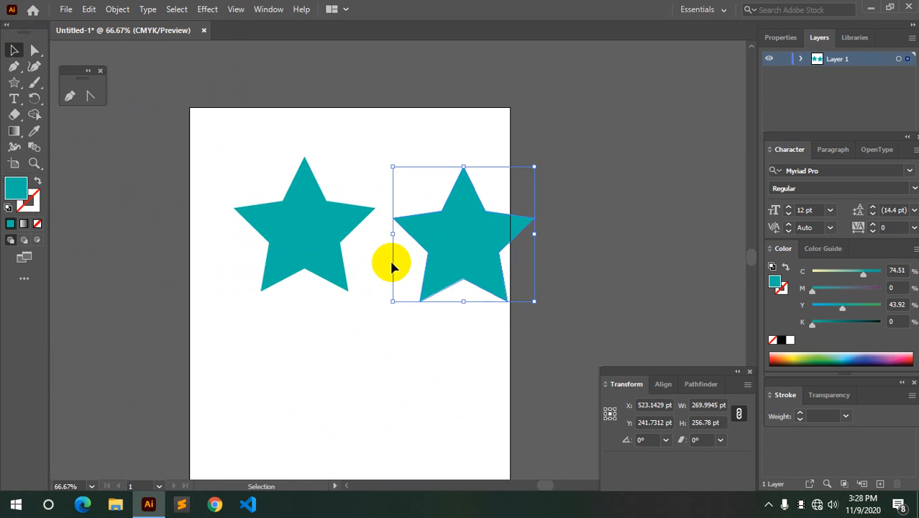
key(ctrl)
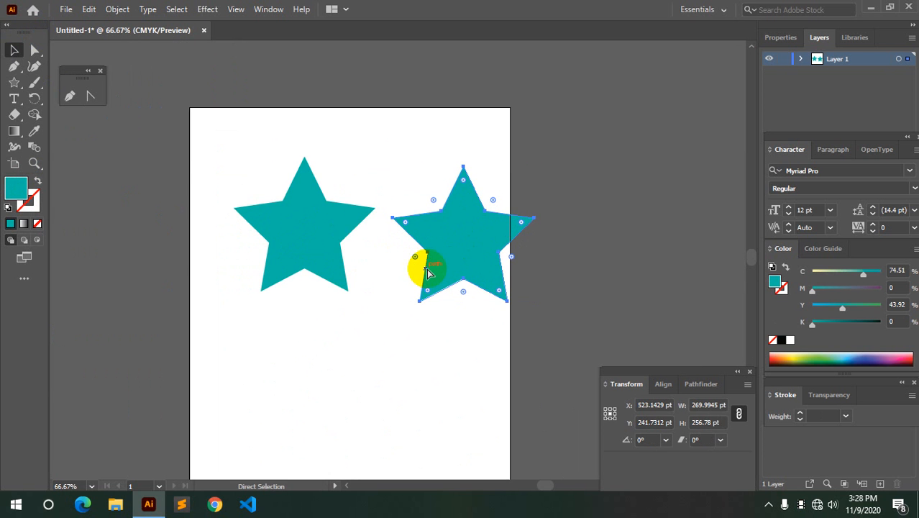
key(ctrl+z)
key(ctrl+z)
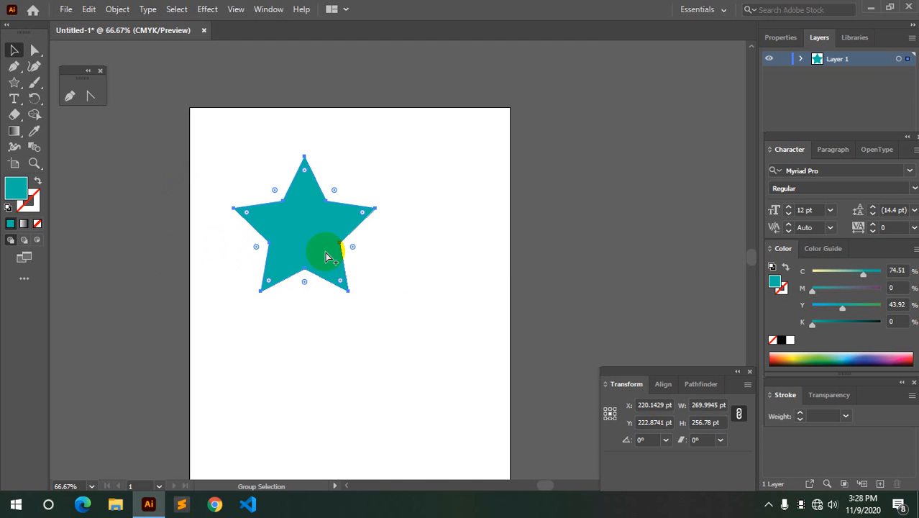
Step: Try turning the traced star into a teal outline and separating it from the original at about X 507 pt, Y 243 pt, and undo this
scroll(321, 250, up, 1)
click(38, 186)
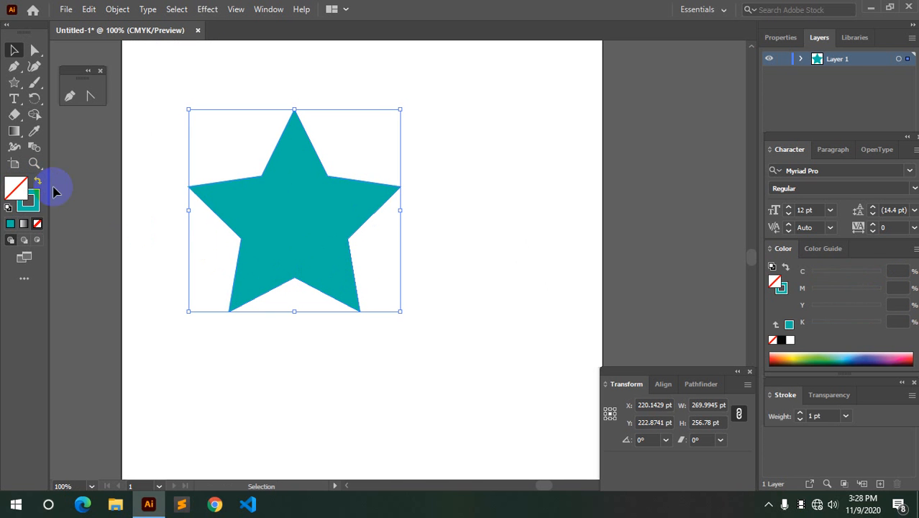
mouse_move(262, 239)
mouse_down()
mouse_move(441, 249)
mouse_move(466, 259)
mouse_up()
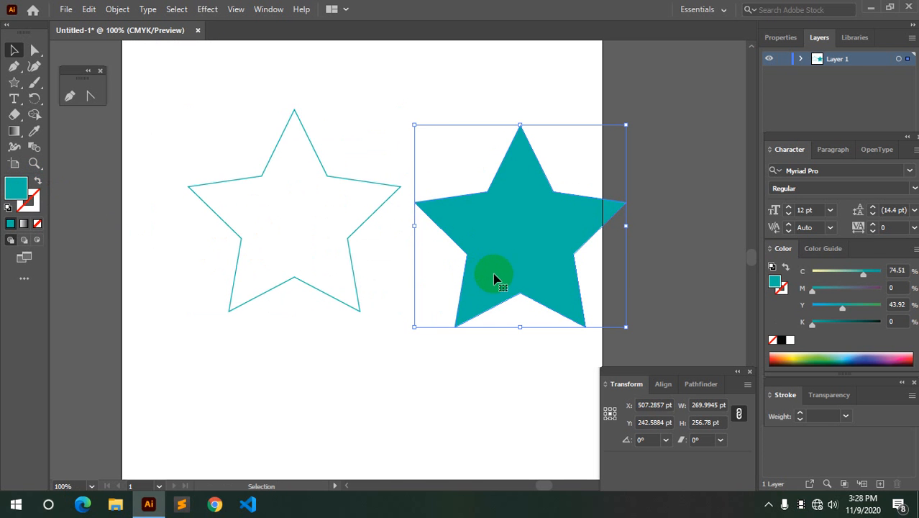
drag(322, 164, 299, 182)
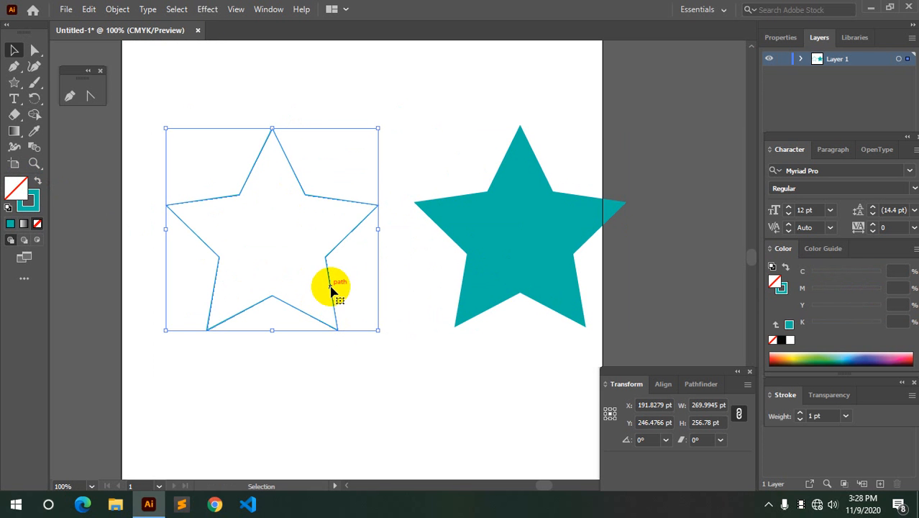
key(a)
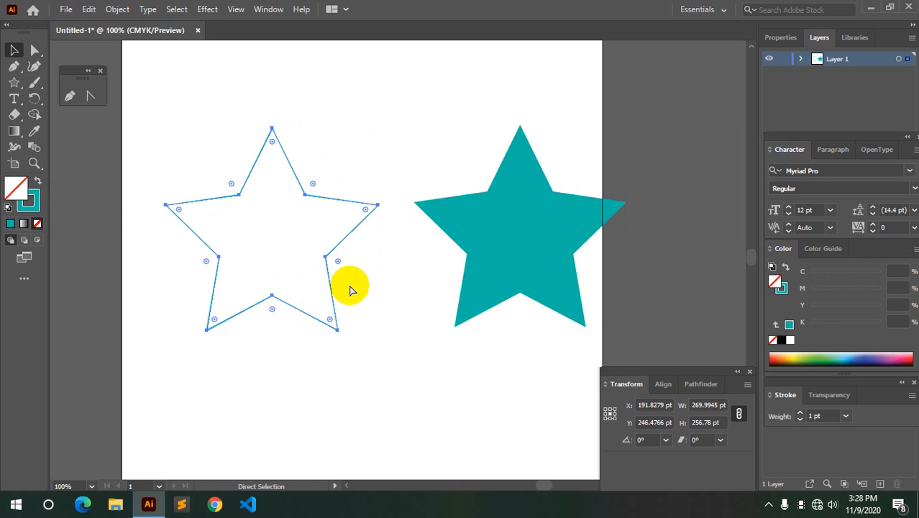
key(ctrl+z)
key(ctrl+z)
key(ctrl+z)
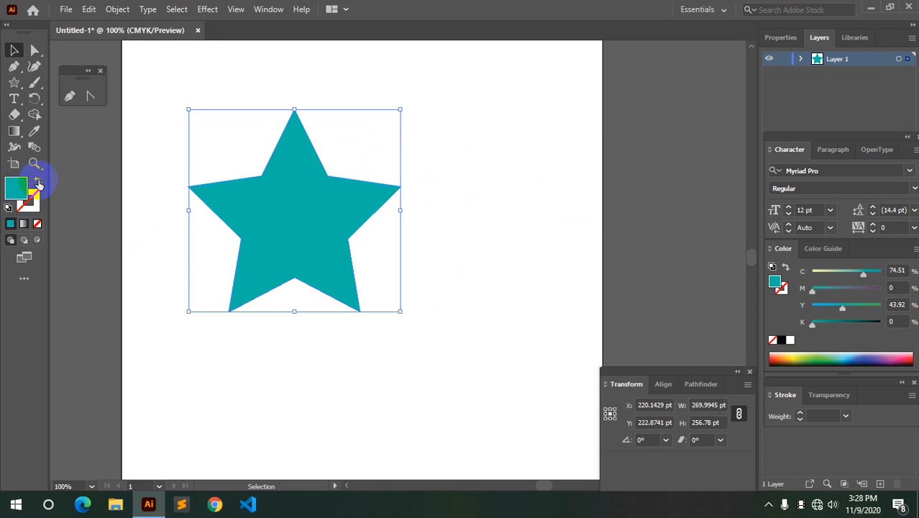
Step: Move the original star to about X 447 pt, Y 207 pt and the traced star, filled teal, to about X 215 pt, Y 364 pt
drag(307, 239, 393, 183)
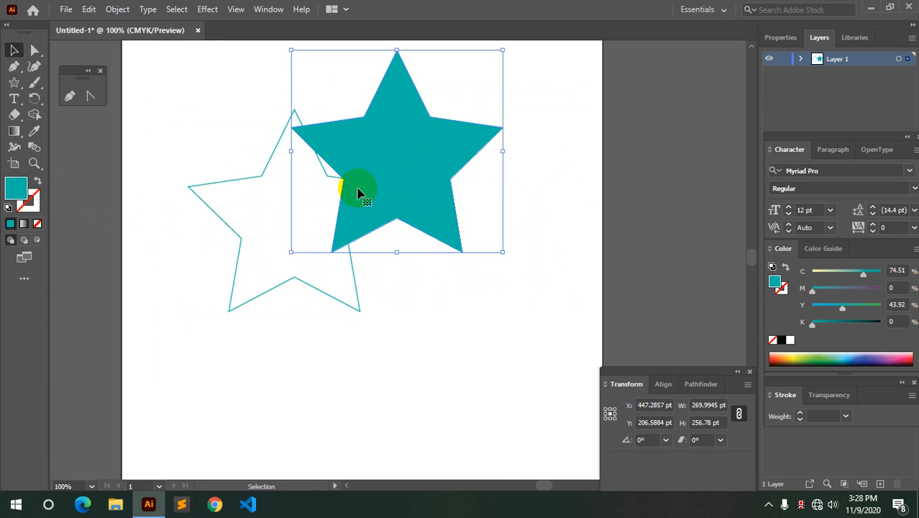
click(263, 299)
click(36, 182)
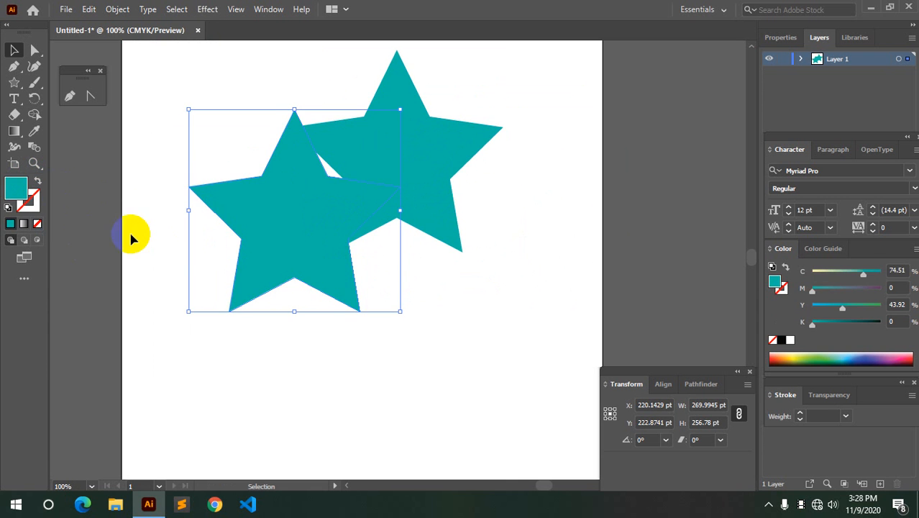
drag(271, 250, 268, 359)
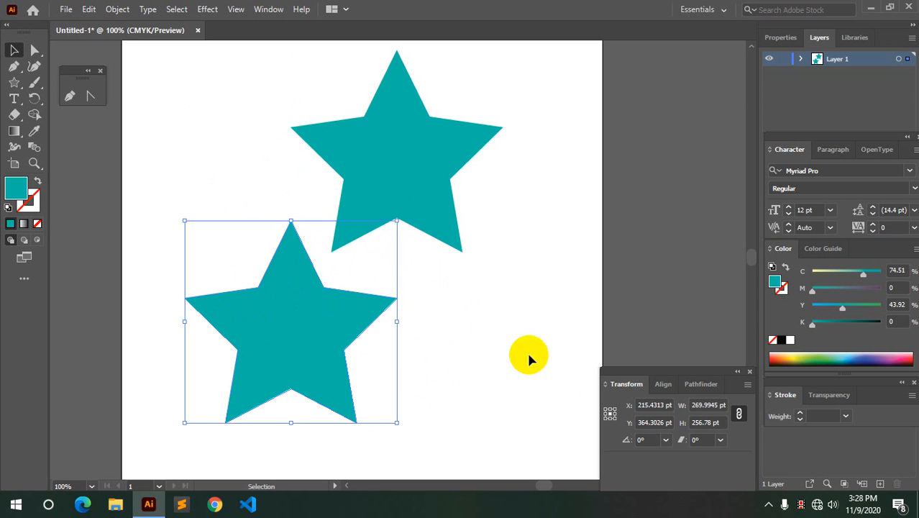
Step: Delete both teal stars, the original and the traced copy, from the artboard
click(572, 343)
click(429, 179)
key(Delete)
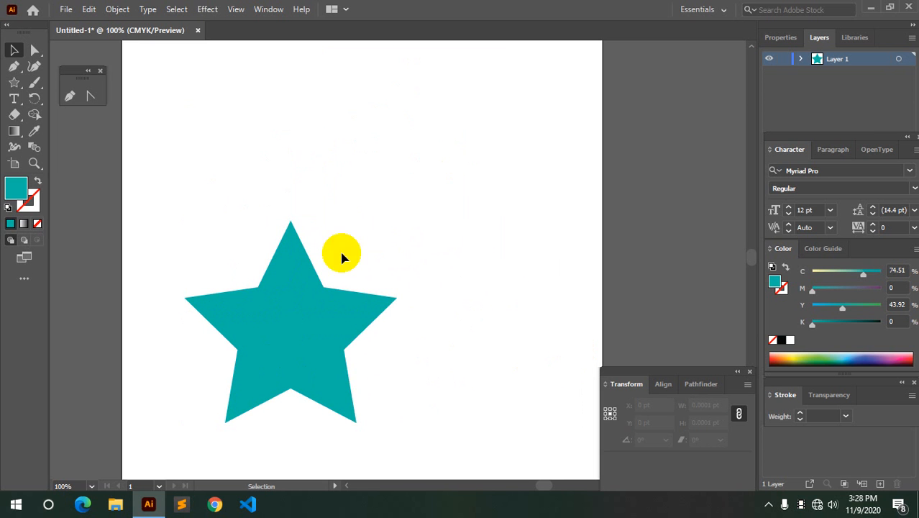
click(314, 285)
key(Delete)
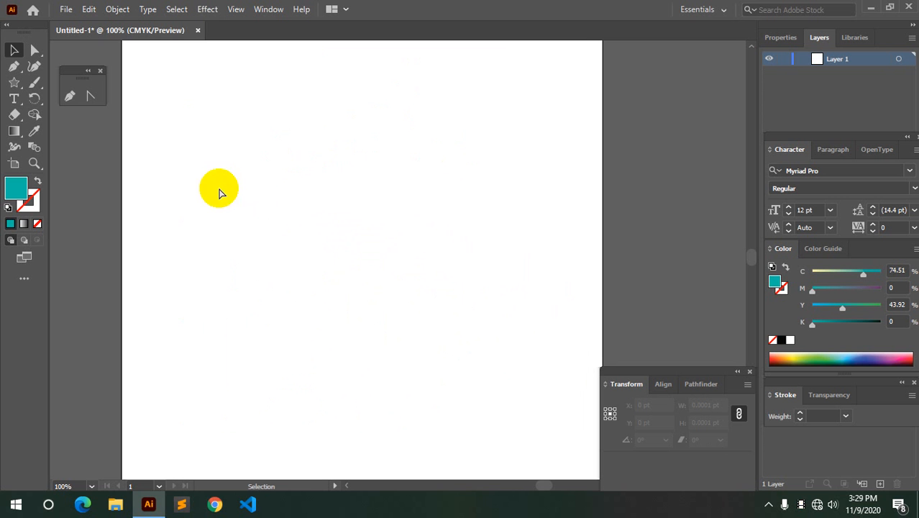
scroll(205, 186, up, 1)
scroll(200, 185, down, 1)
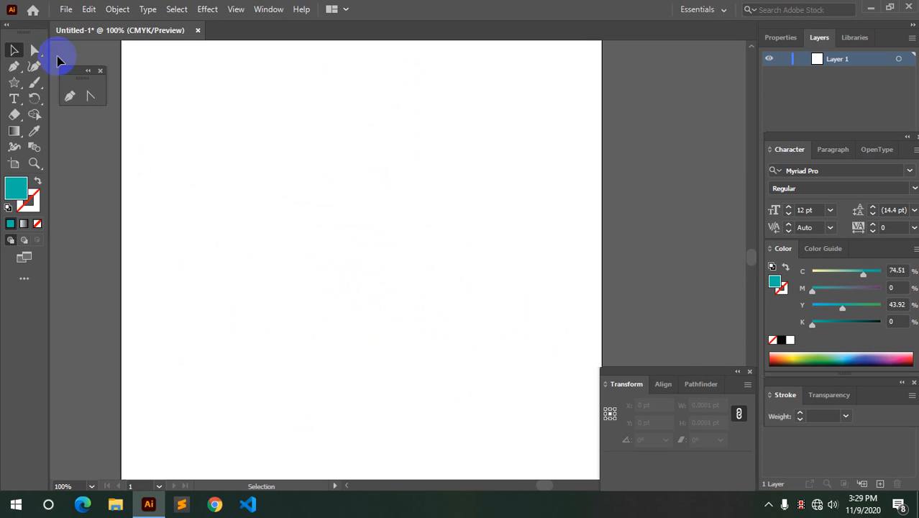
Step: Open the image 1.jpg from the Desktop folder as a new document
click(63, 10)
click(93, 52)
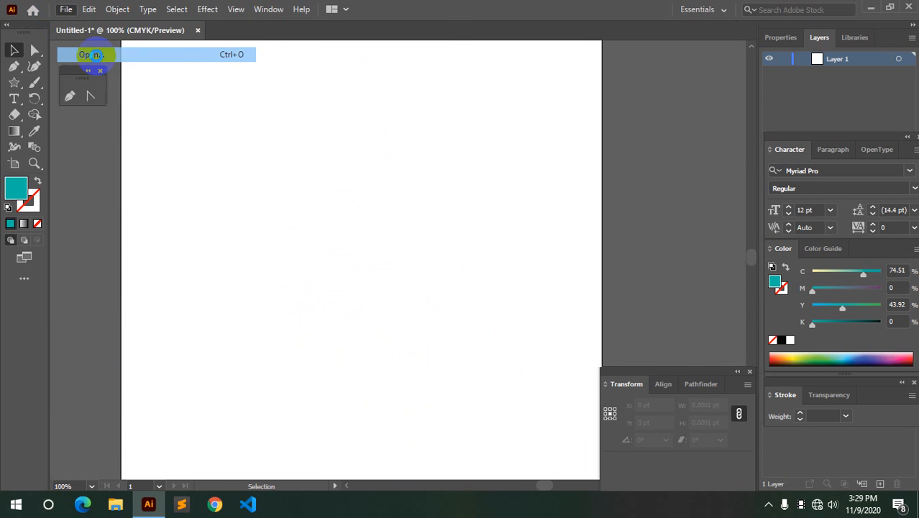
scroll(246, 158, down, 2)
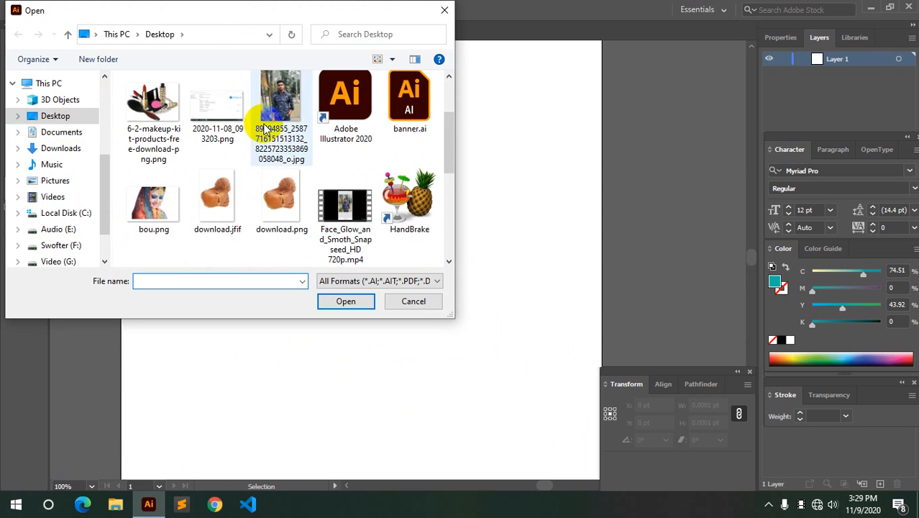
scroll(262, 154, down, 3)
scroll(284, 181, up, 5)
click(345, 109)
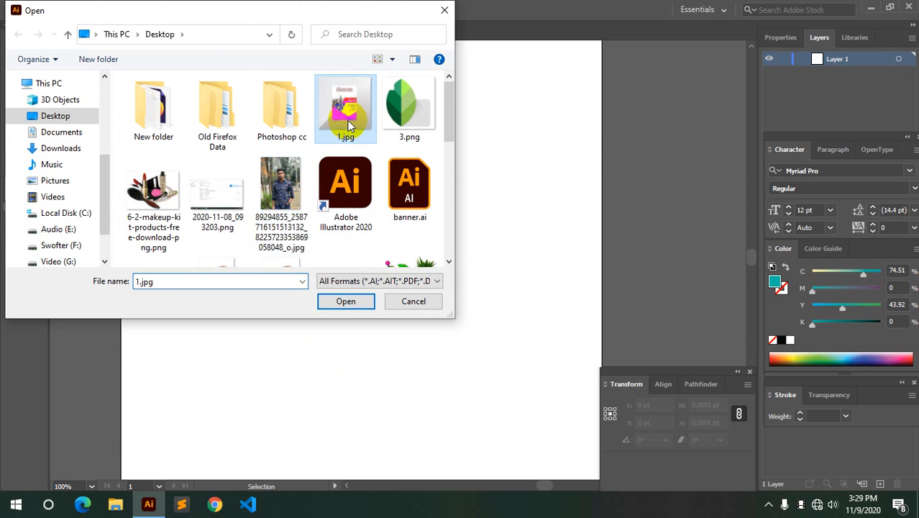
click(345, 301)
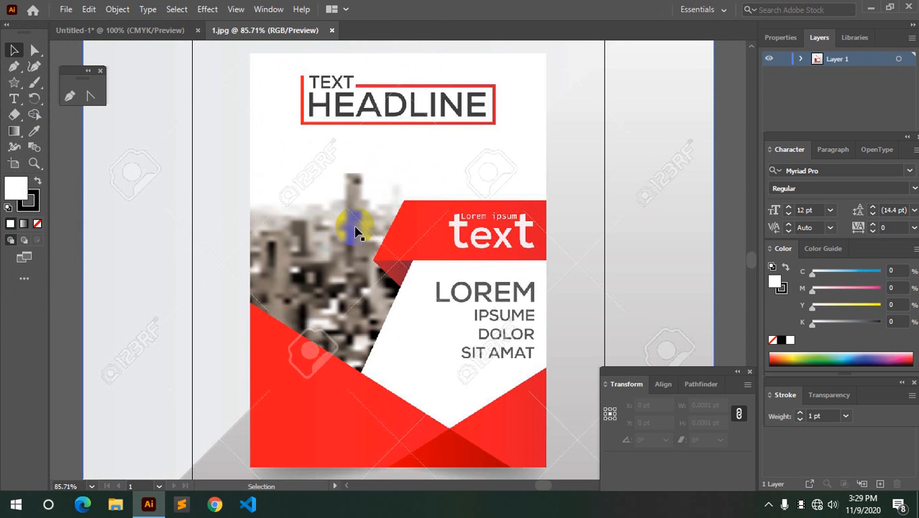
scroll(385, 306, down, 1)
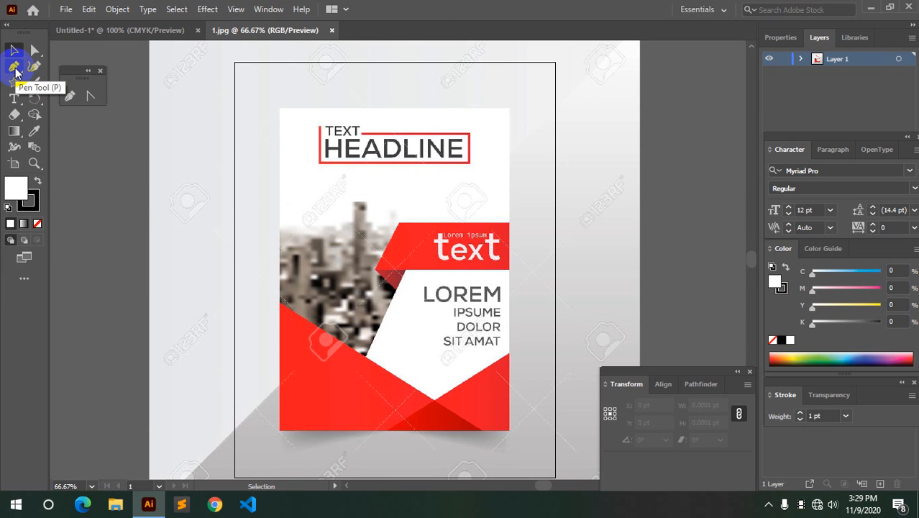
click(17, 69)
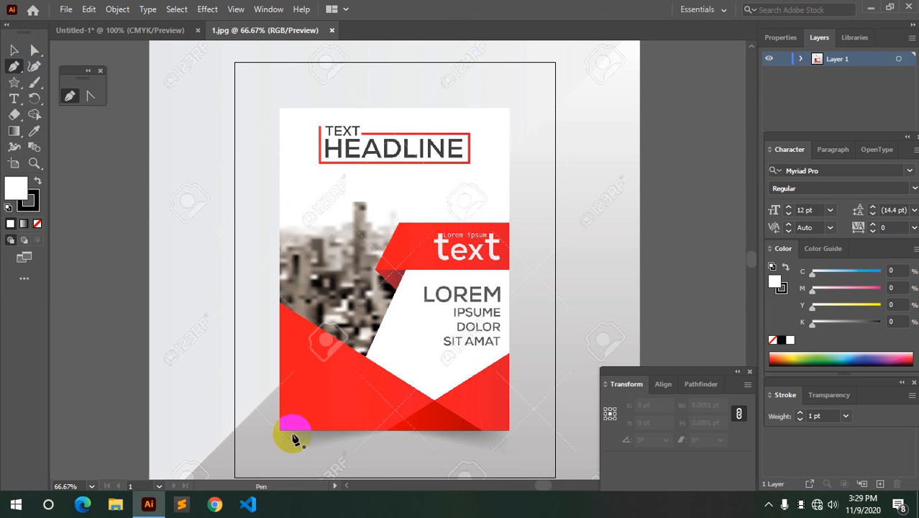
scroll(291, 433, up, 1)
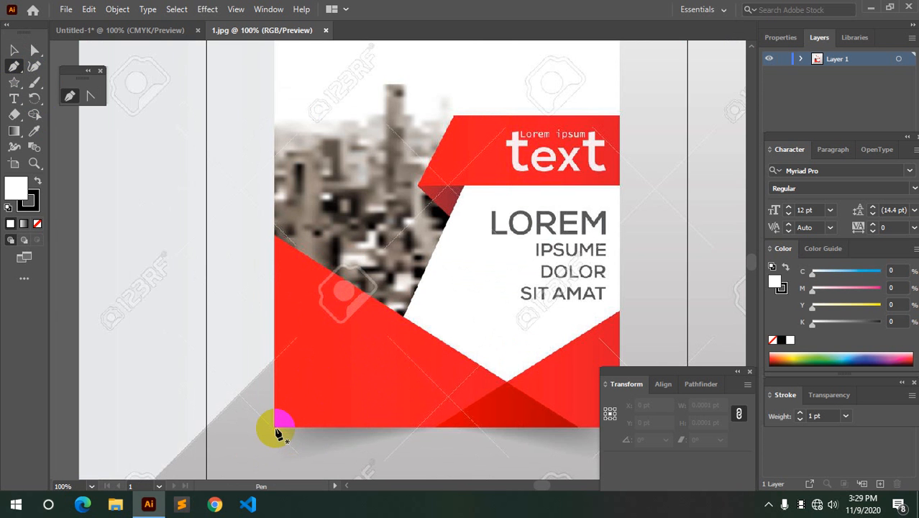
scroll(275, 430, up, 1)
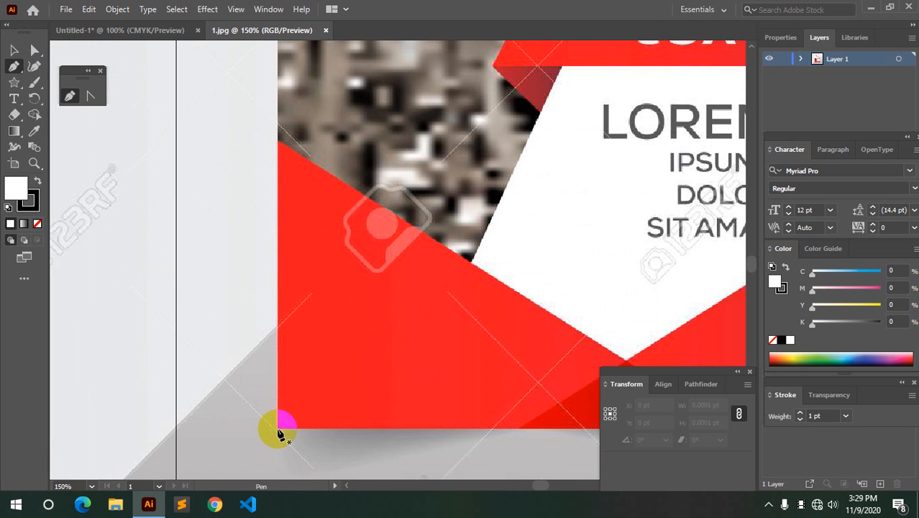
click(278, 430)
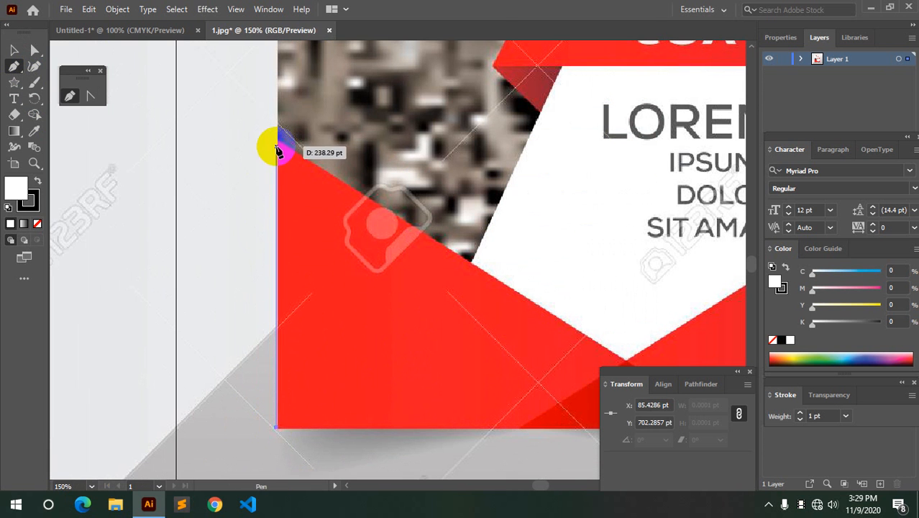
Step: Sample the flyer's bright red as the fill and trace its lower-left red panel with the Pen tool as a closed four-point shape
click(34, 131)
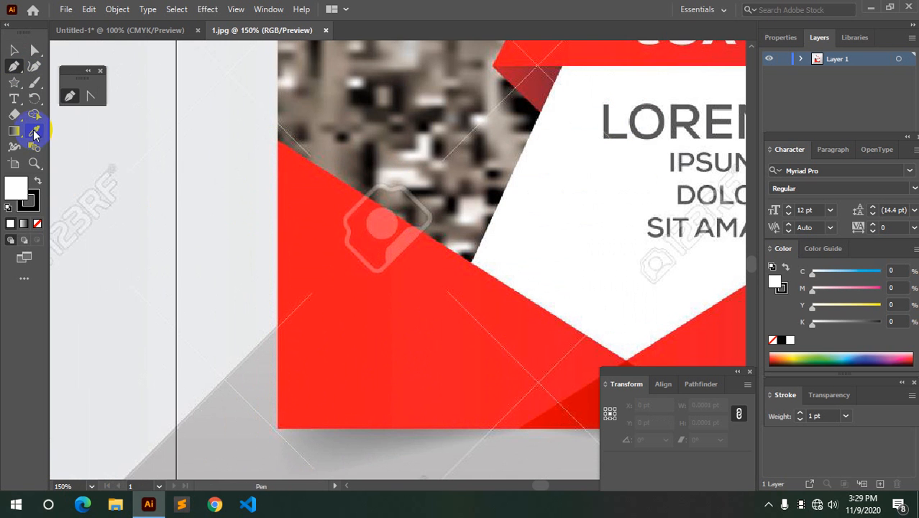
click(327, 287)
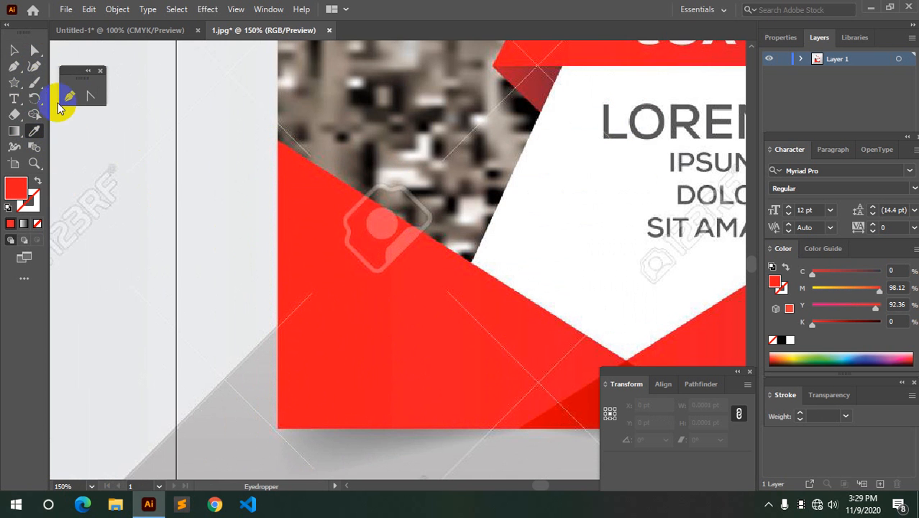
click(67, 96)
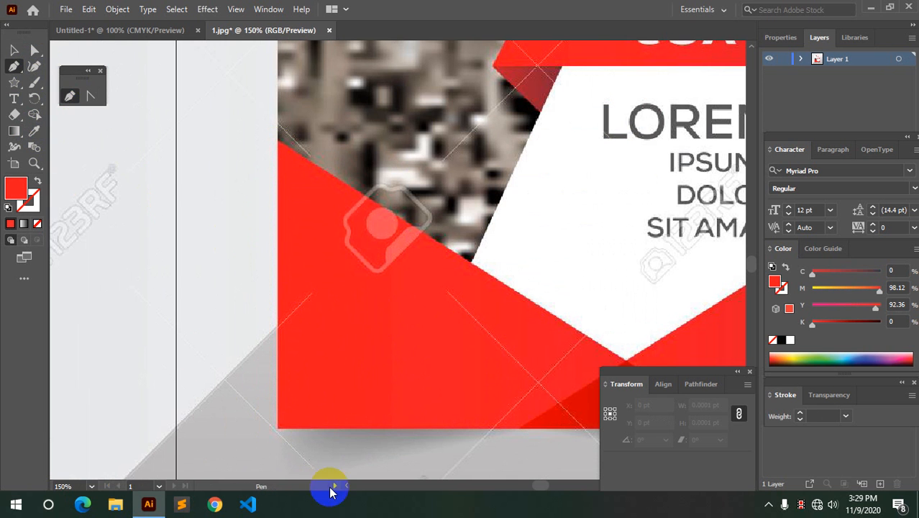
click(277, 429)
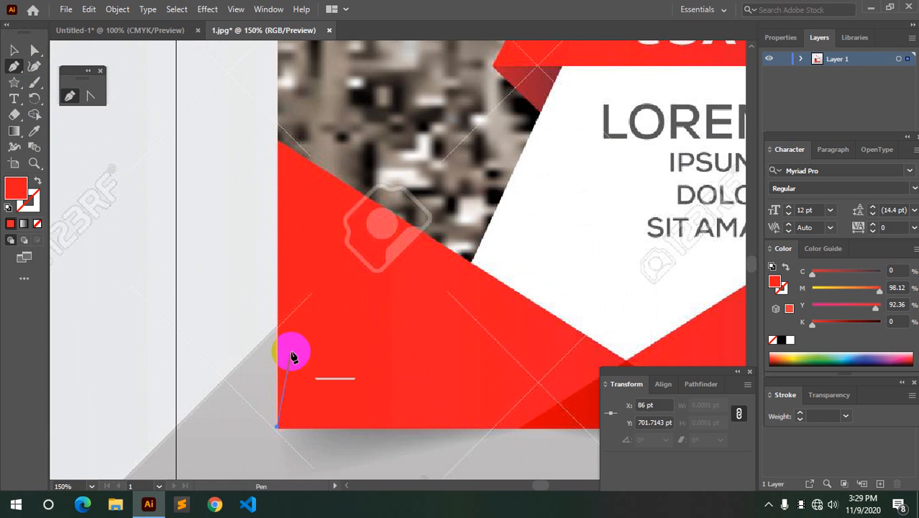
click(278, 141)
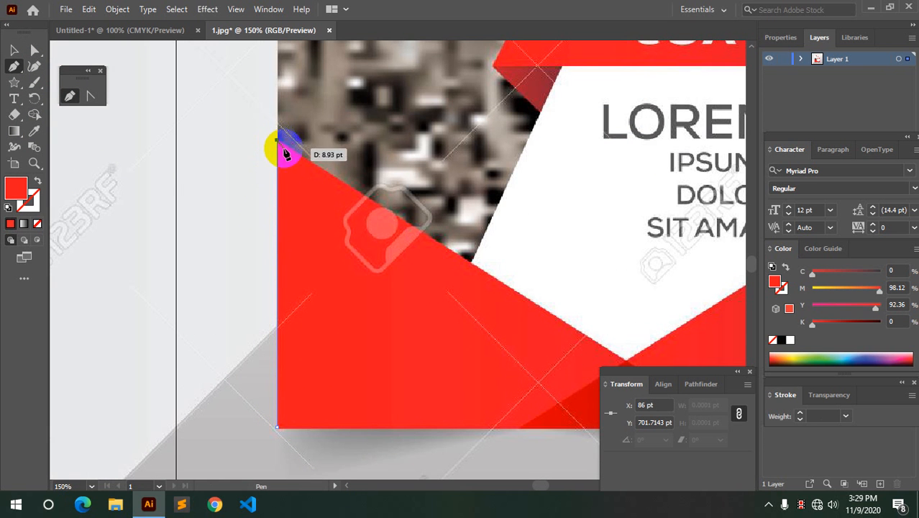
click(624, 362)
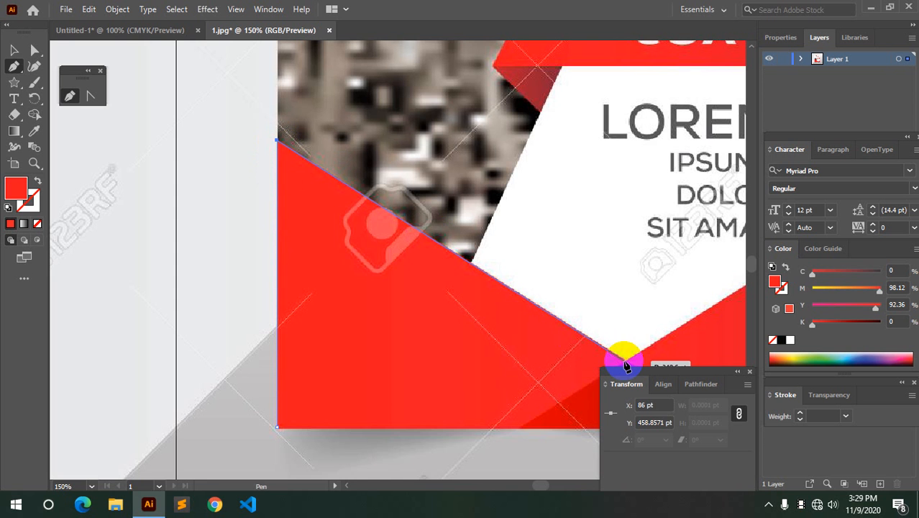
click(524, 428)
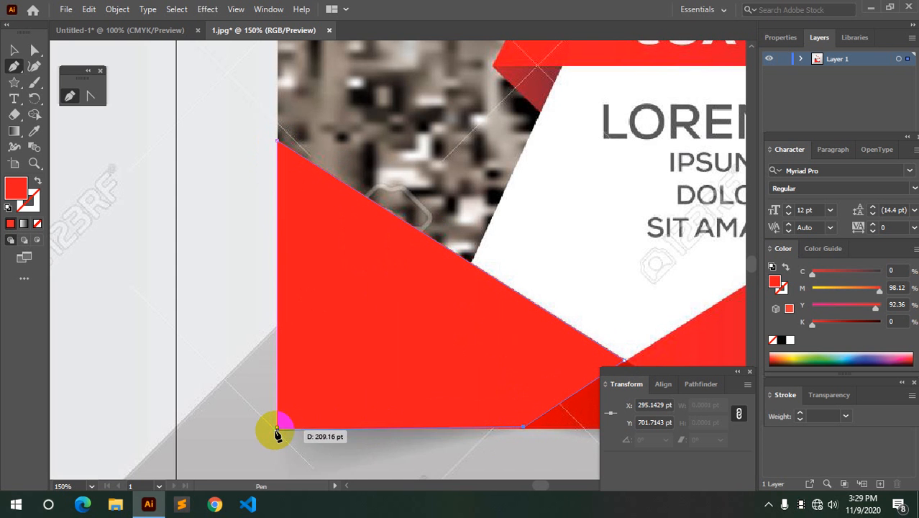
click(278, 428)
Step: Deselect the traced red panel and sample the dark red of the triangle at the flyer's lower edge as the fill
click(15, 50)
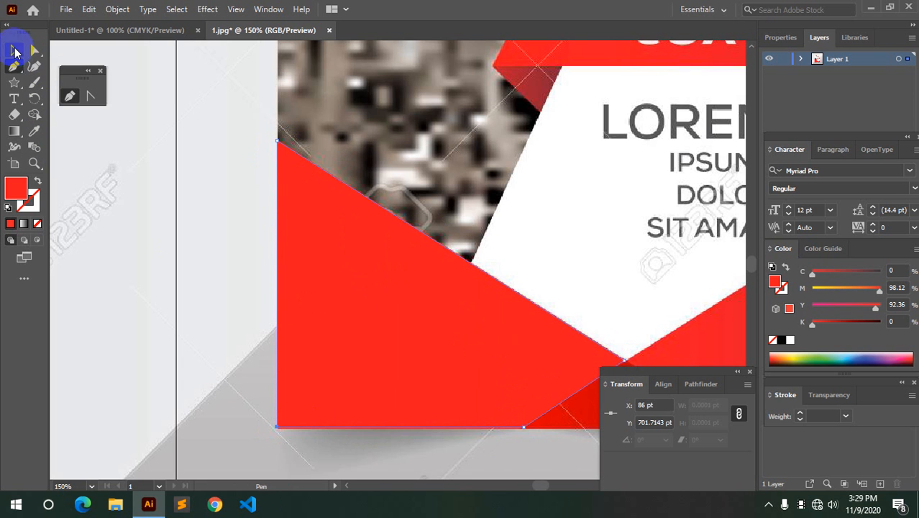
scroll(542, 405, down, 2)
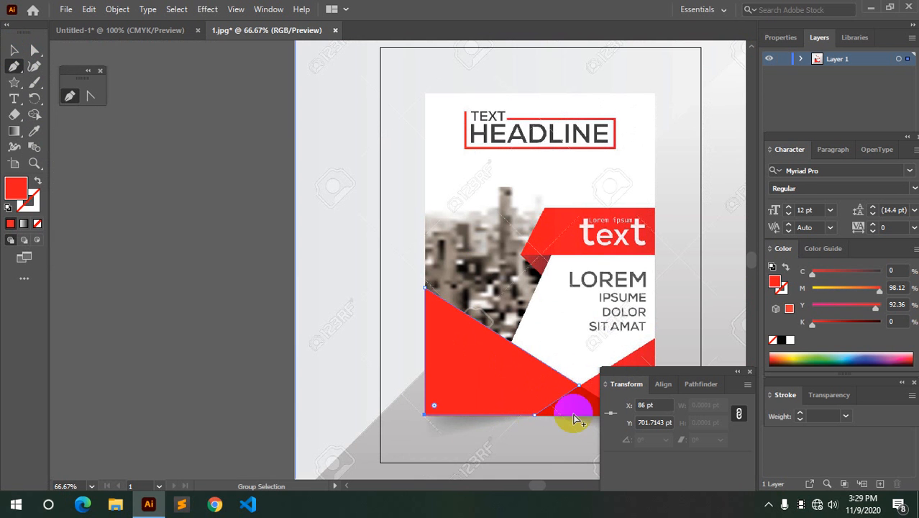
drag(537, 486, 550, 486)
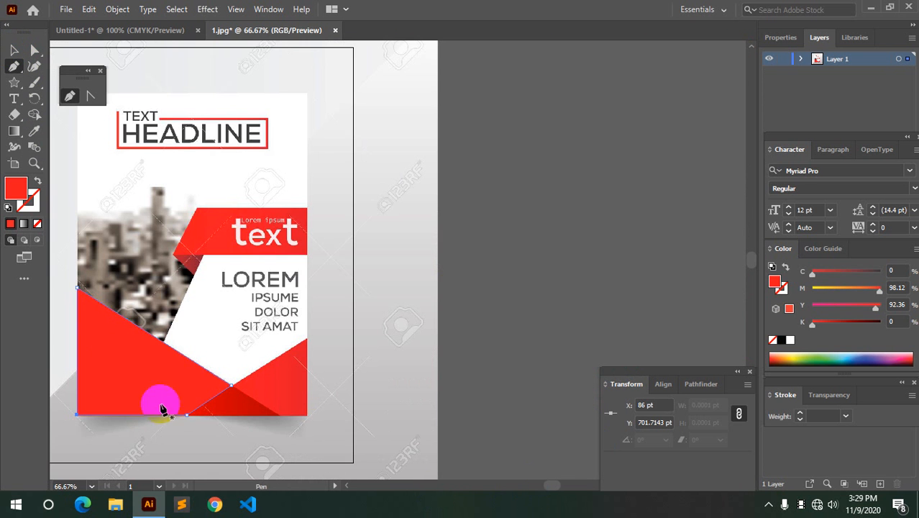
click(34, 131)
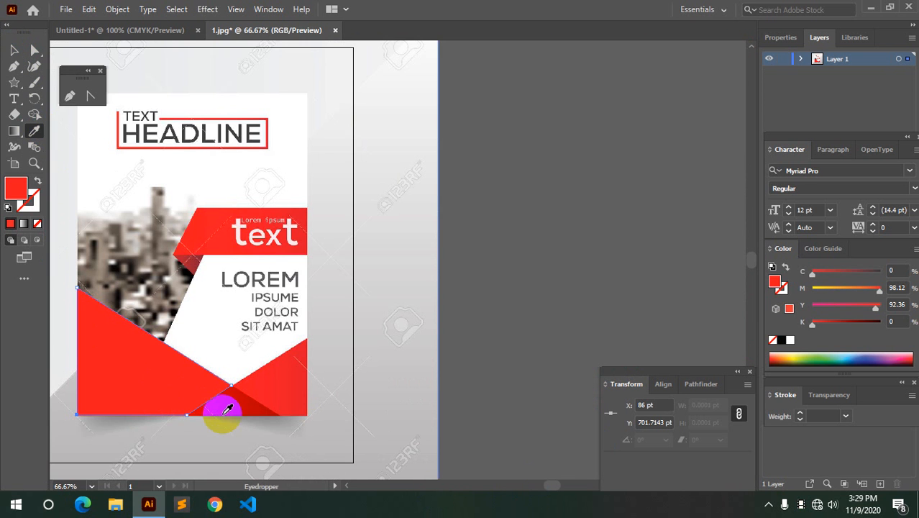
click(14, 50)
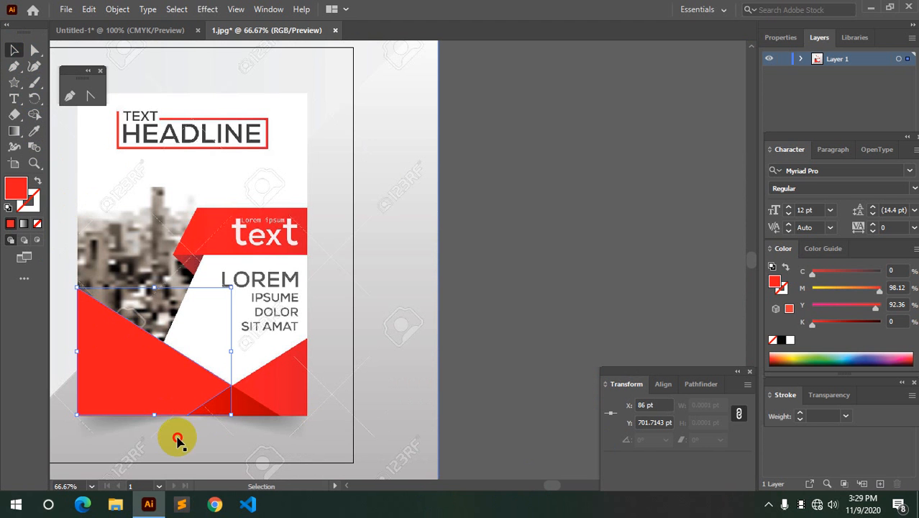
click(175, 412)
key(ctrl)
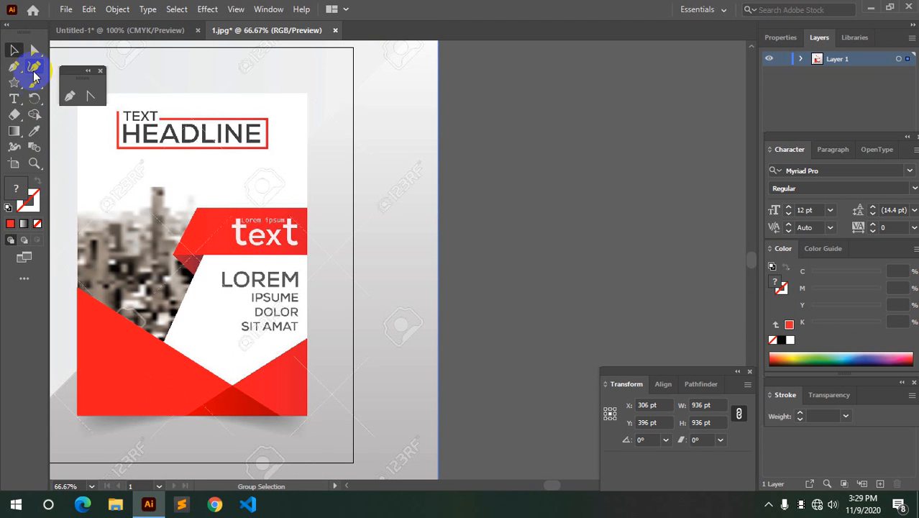
click(34, 131)
click(237, 401)
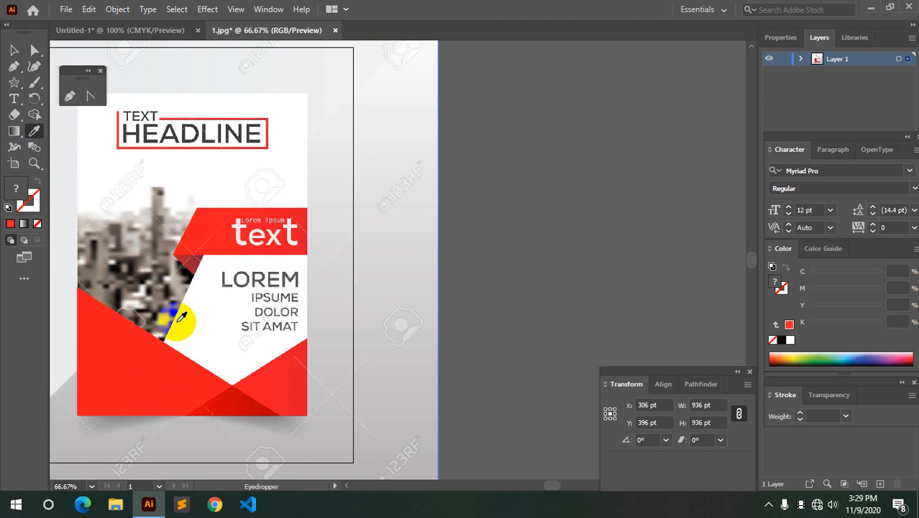
click(34, 133)
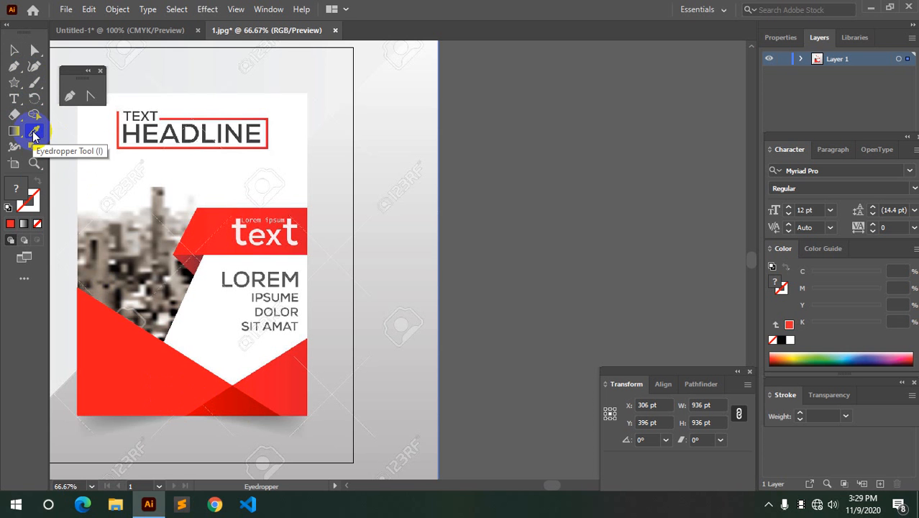
click(239, 402)
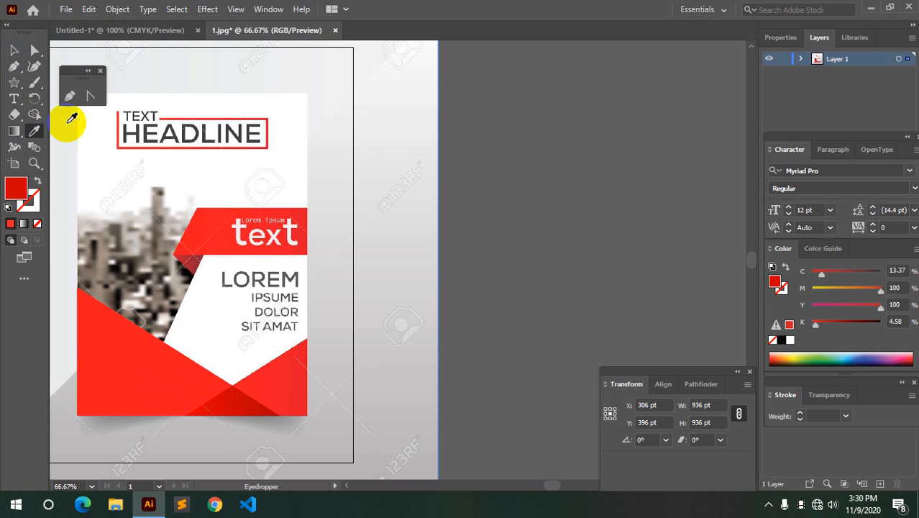
Step: Trace the dark red triangle at the flyer's lower edge with the Pen tool as a closed shape, apex at about X 380 pt, Y 645 pt
click(12, 51)
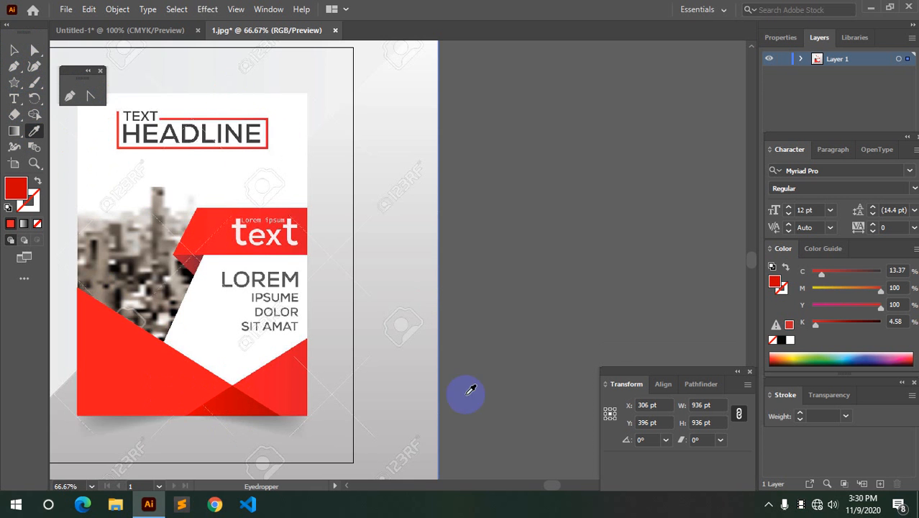
click(539, 491)
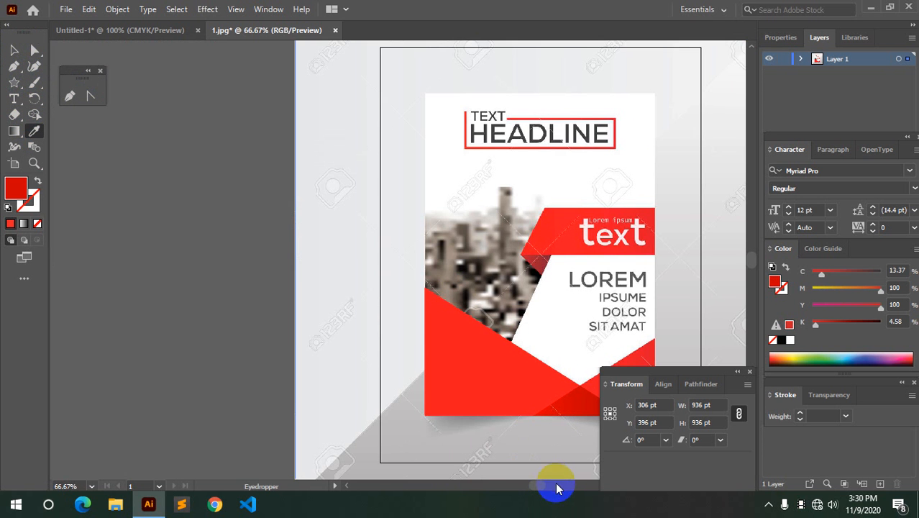
click(552, 486)
alt+scroll(254, 429, up, 3)
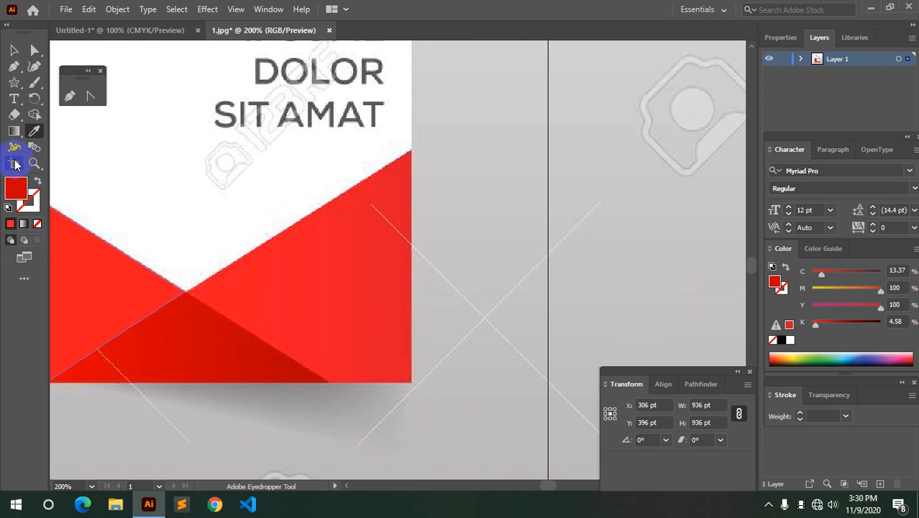
click(14, 67)
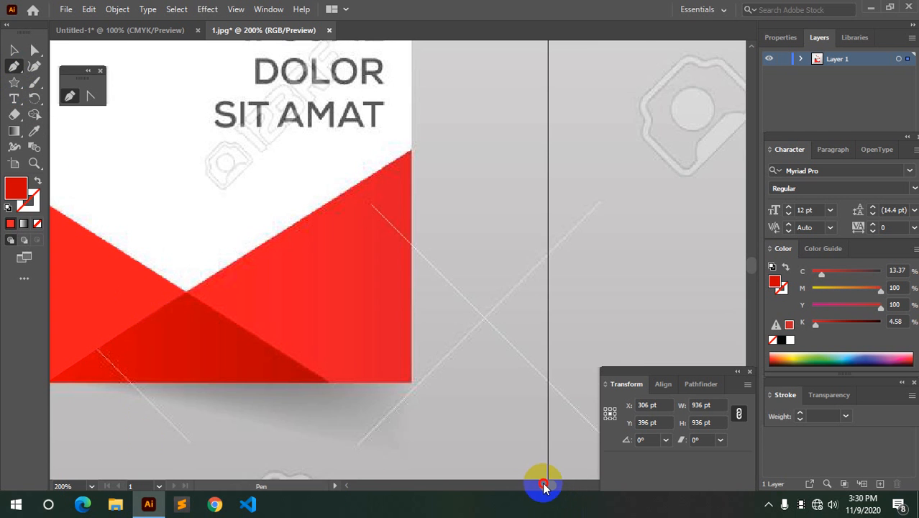
drag(544, 486, 540, 486)
scroll(190, 386, up, 2)
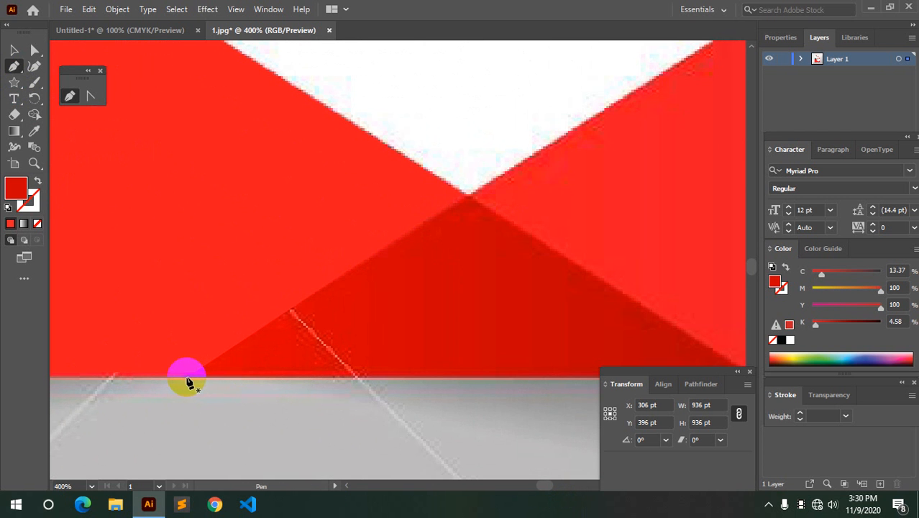
click(186, 377)
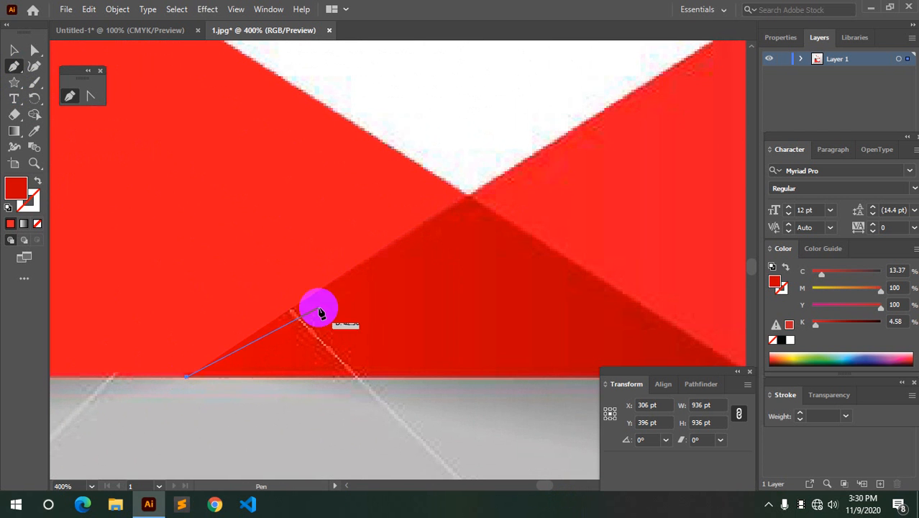
click(464, 197)
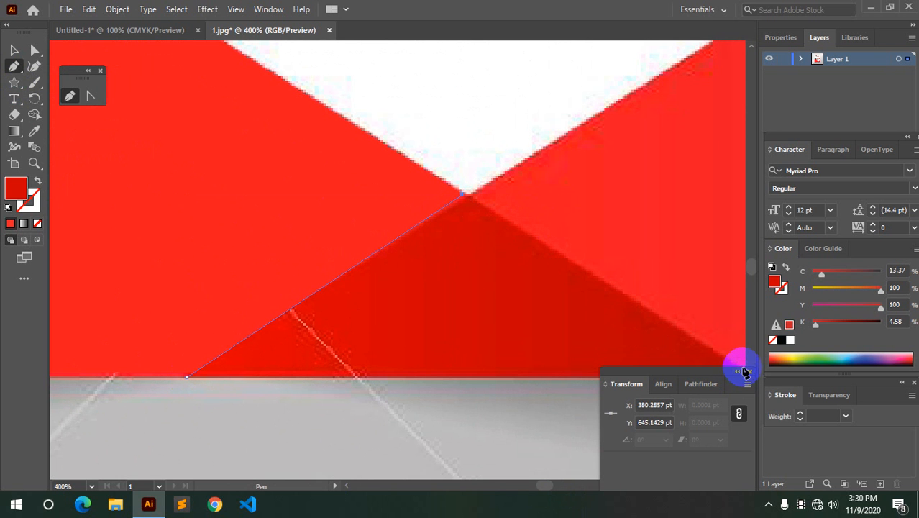
scroll(724, 351, down, 1)
scroll(735, 349, down, 1)
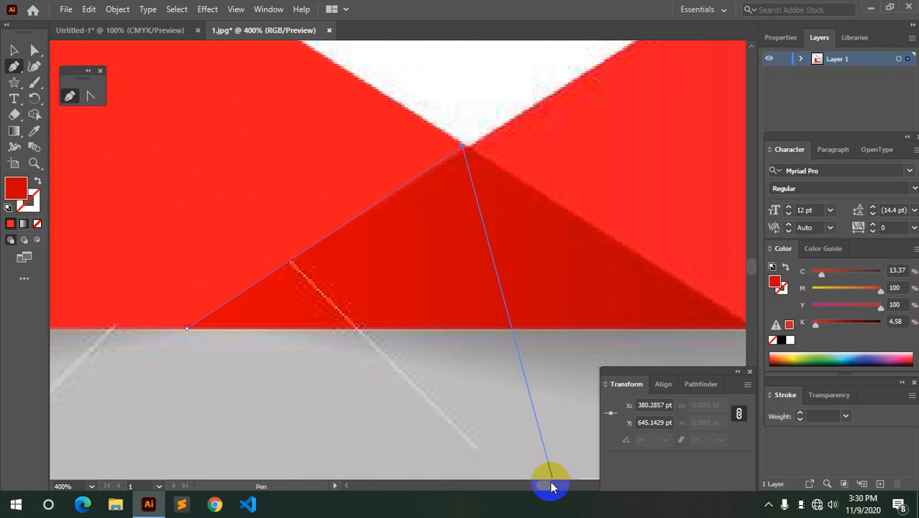
drag(544, 486, 553, 485)
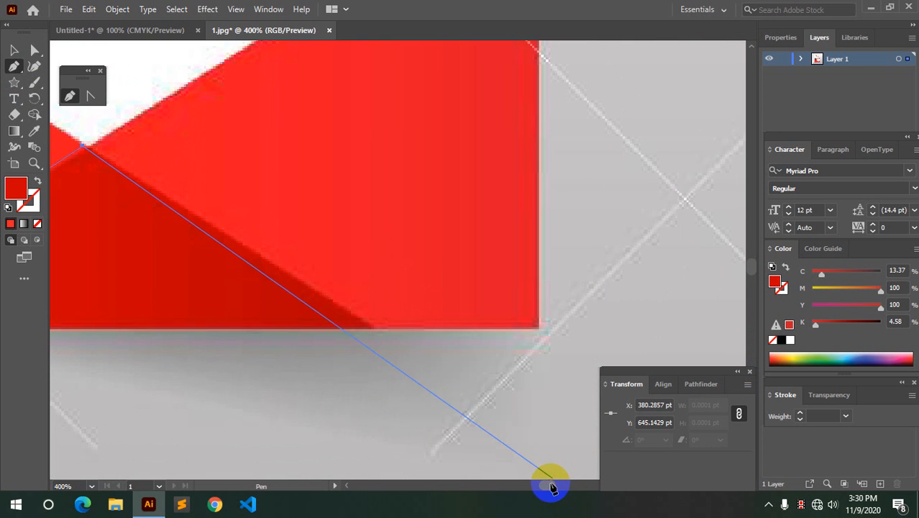
click(375, 331)
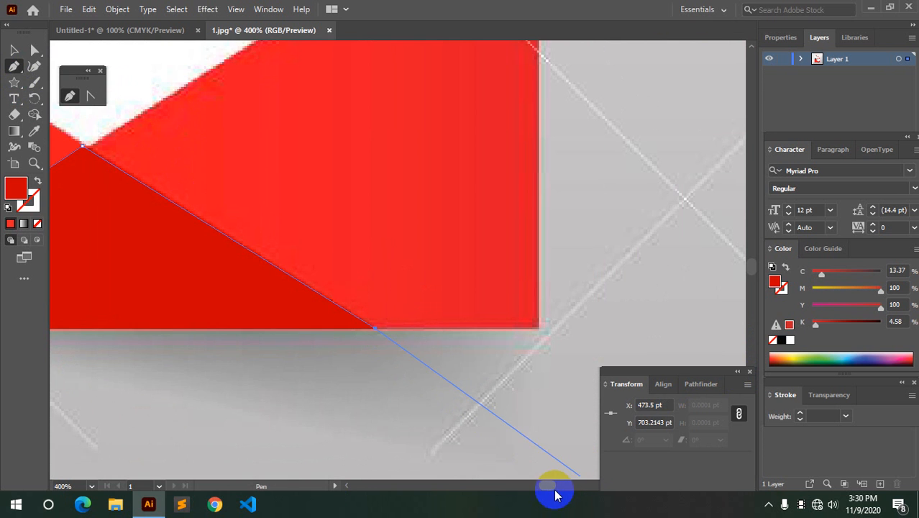
drag(548, 492, 539, 486)
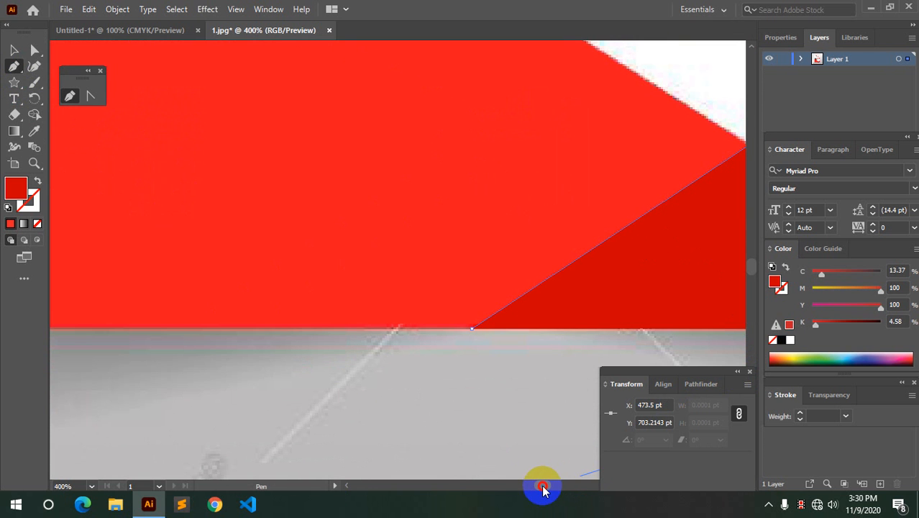
click(472, 332)
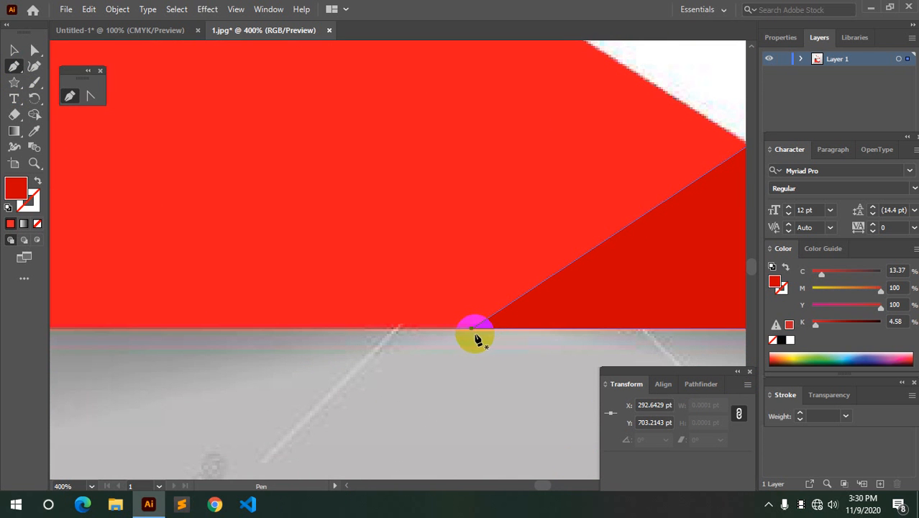
scroll(490, 407, down, 1)
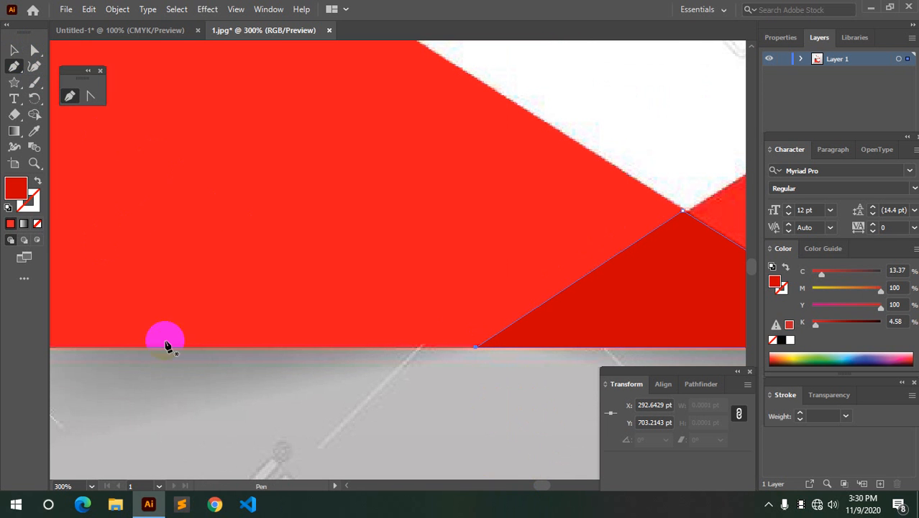
scroll(551, 489, right, 5)
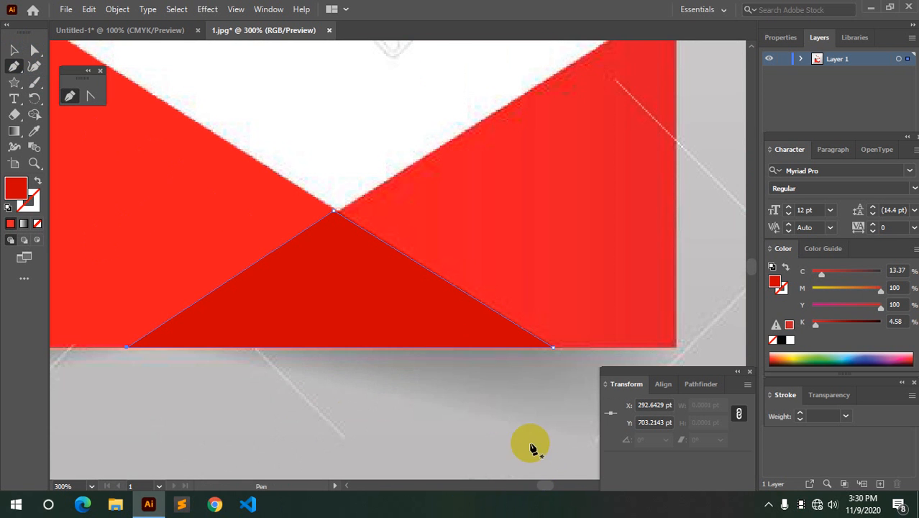
Step: Close the dark red triangle's path at its apex and deselect the finished shape
scroll(536, 431, up, 2)
drag(536, 488, 538, 484)
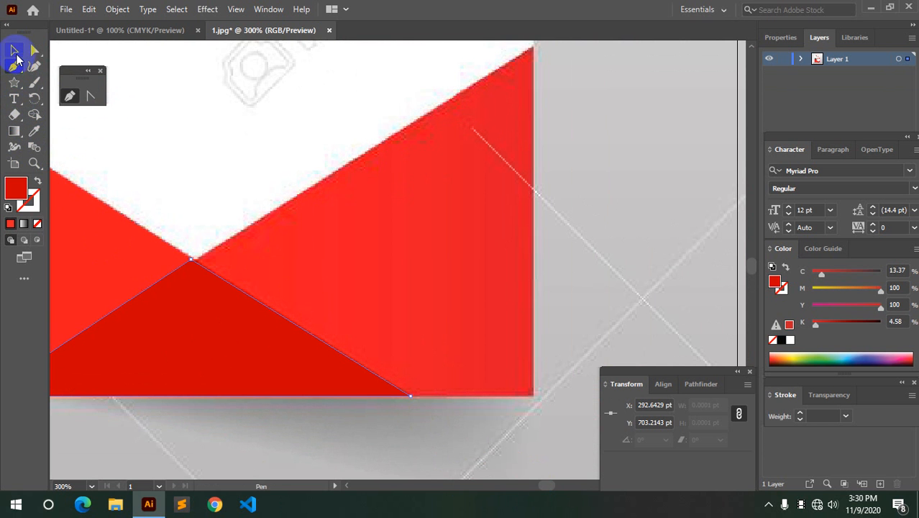
click(194, 259)
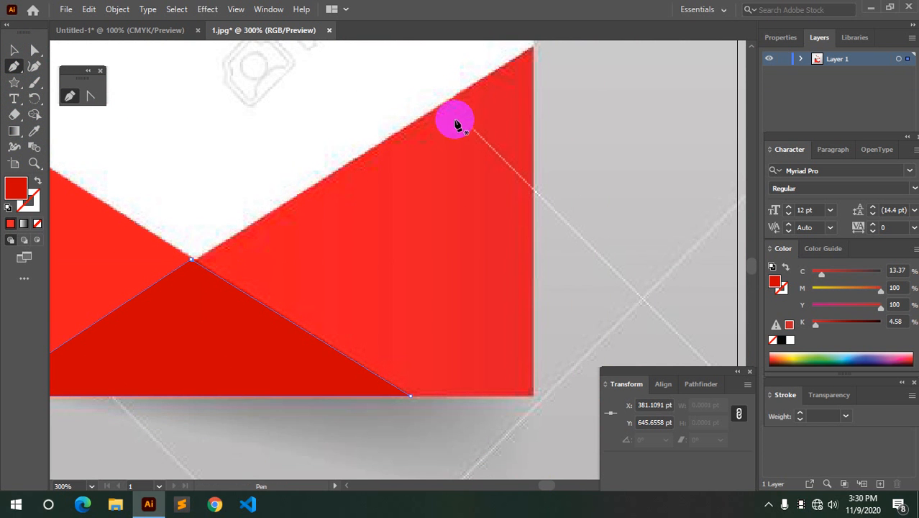
scroll(454, 140, up, 1)
click(13, 50)
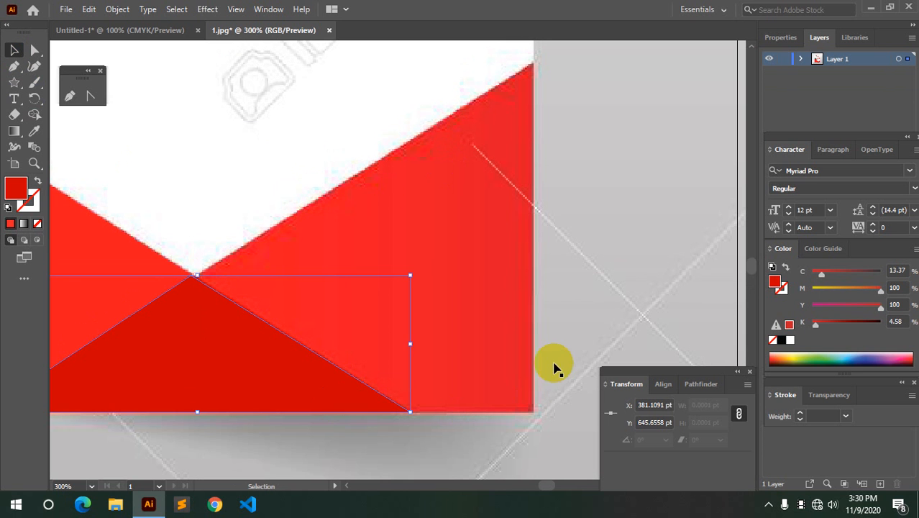
click(507, 333)
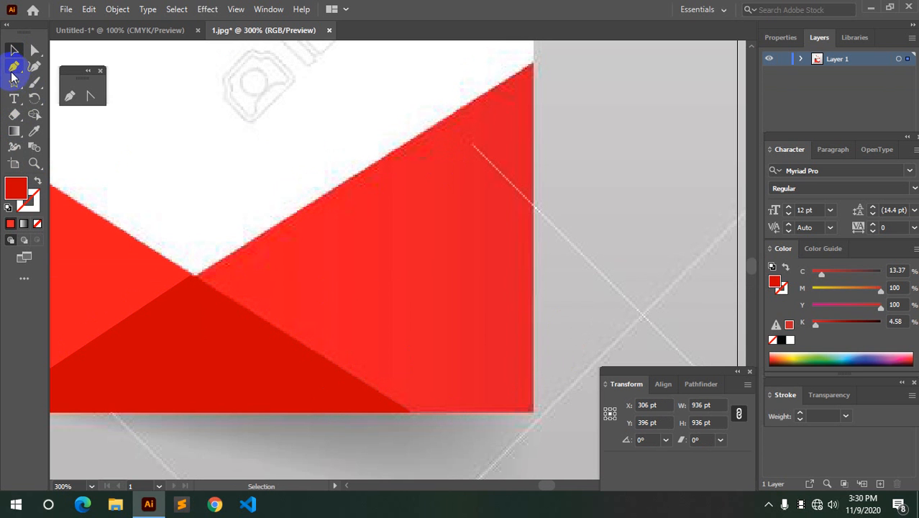
Step: Trace the flyer's lower-right red panel with the Pen tool as a closed four-point shape starting from the dark triangle's right corner
click(411, 413)
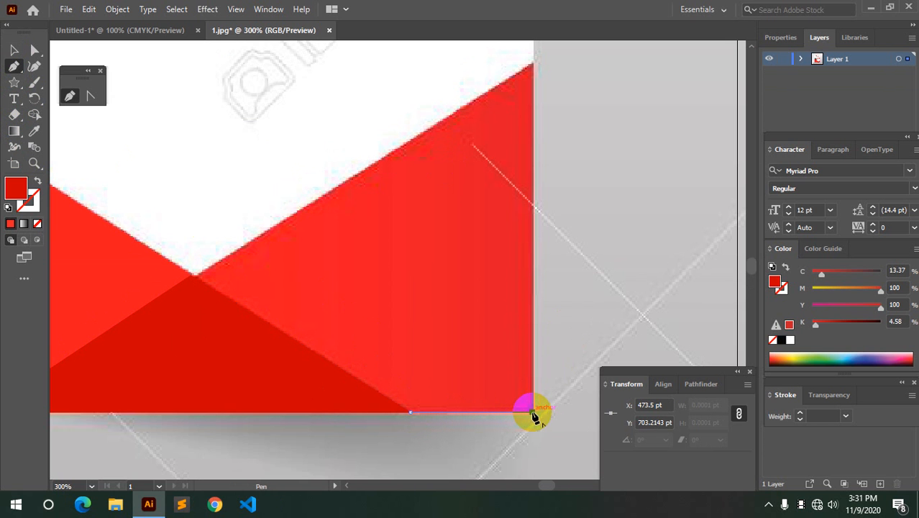
click(533, 66)
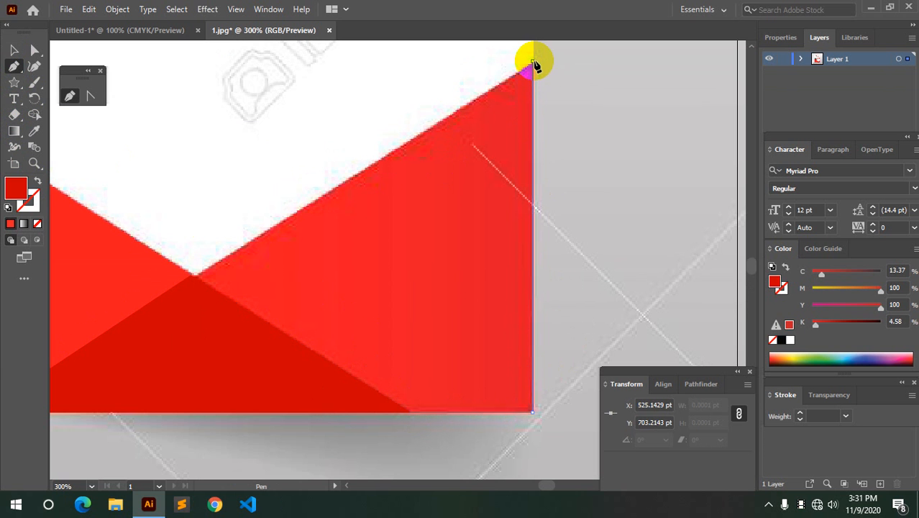
click(195, 277)
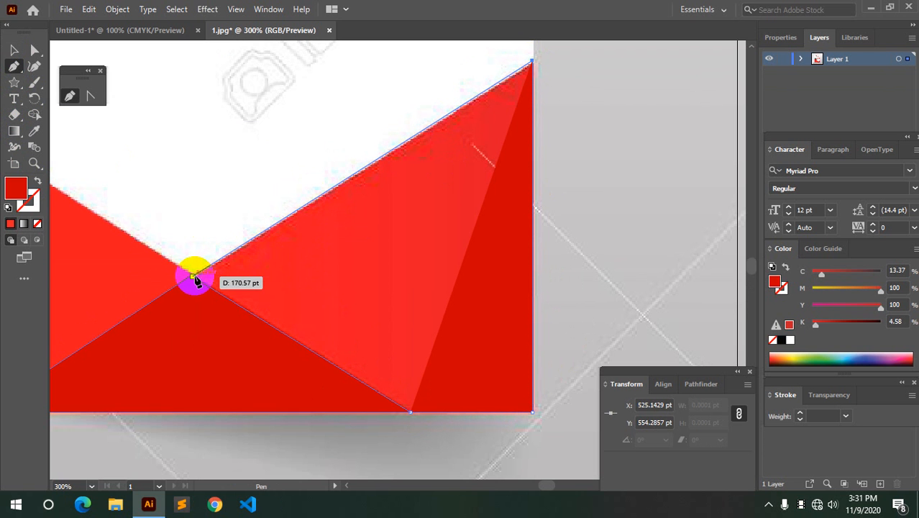
click(197, 279)
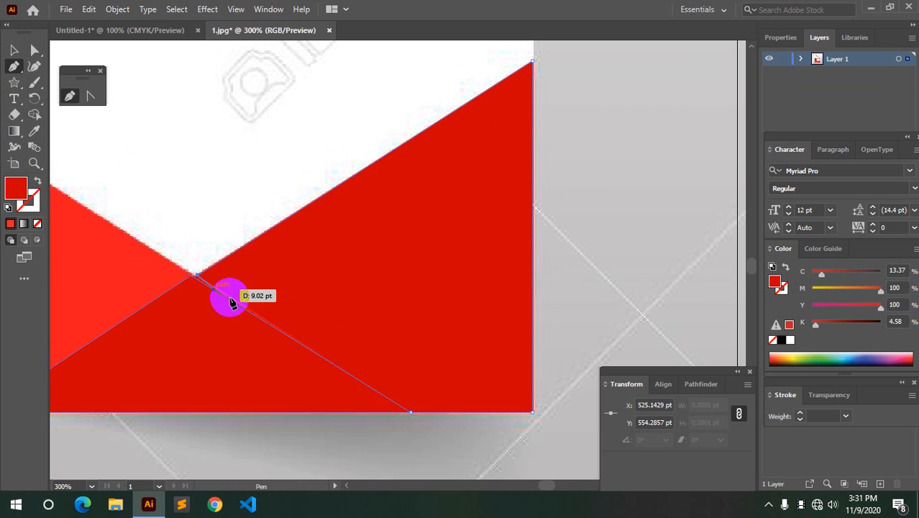
click(411, 414)
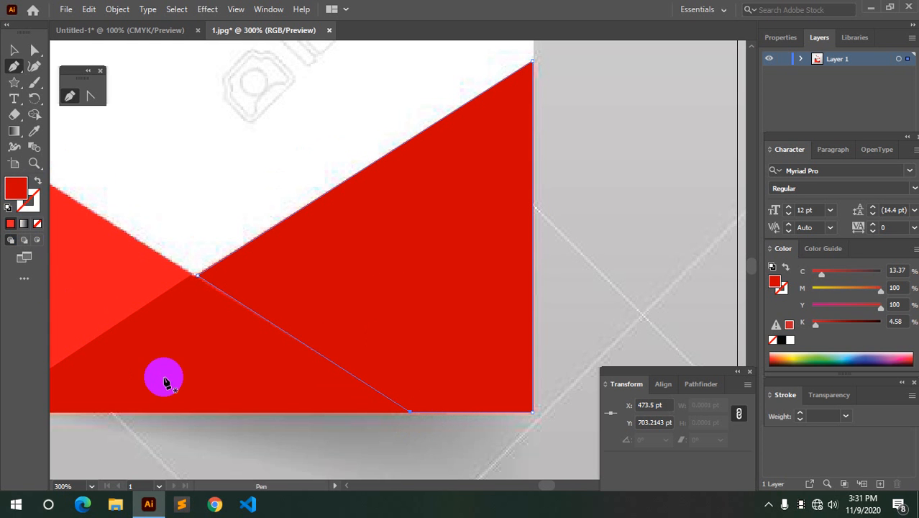
Step: Fill the lower-right panel with the bright red sampled from the lower-left panel and deselect it
click(34, 131)
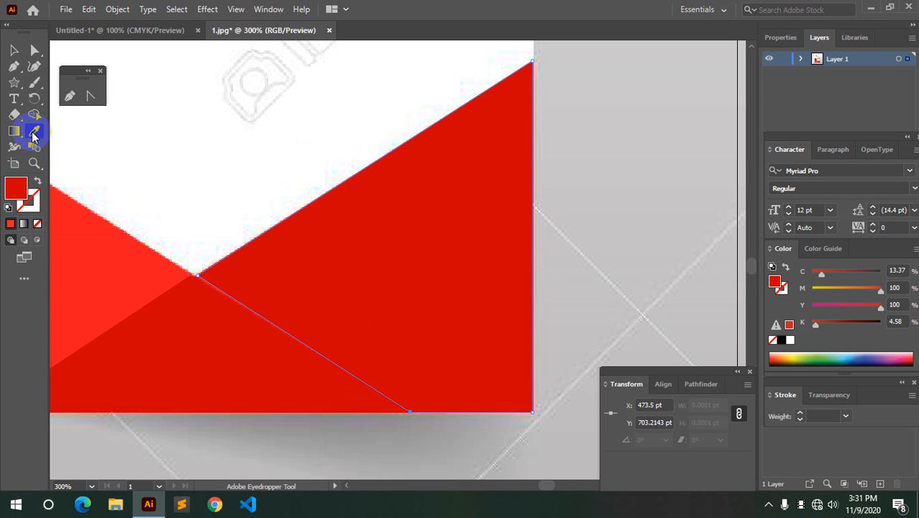
click(83, 277)
click(14, 51)
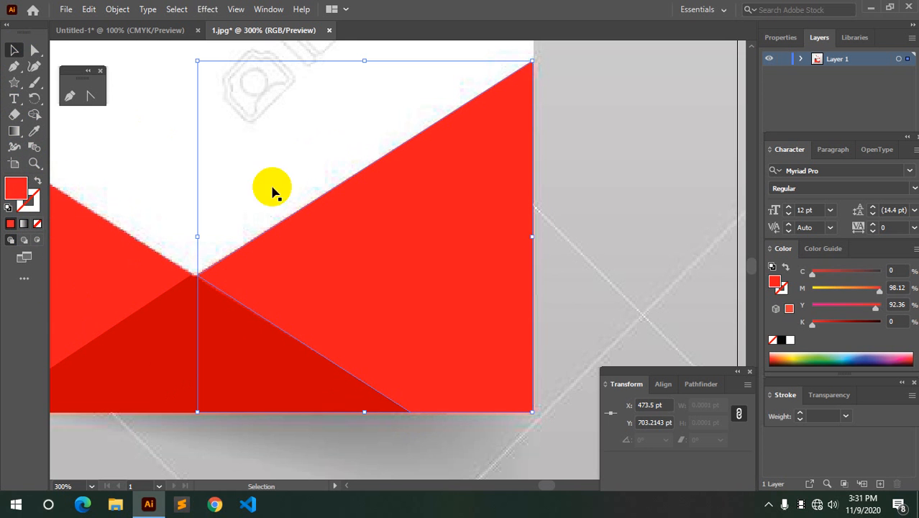
click(528, 297)
Step: Sample the white of the flyer's LOREM text area as the fill
scroll(435, 359, down, 1)
scroll(435, 366, up, 1)
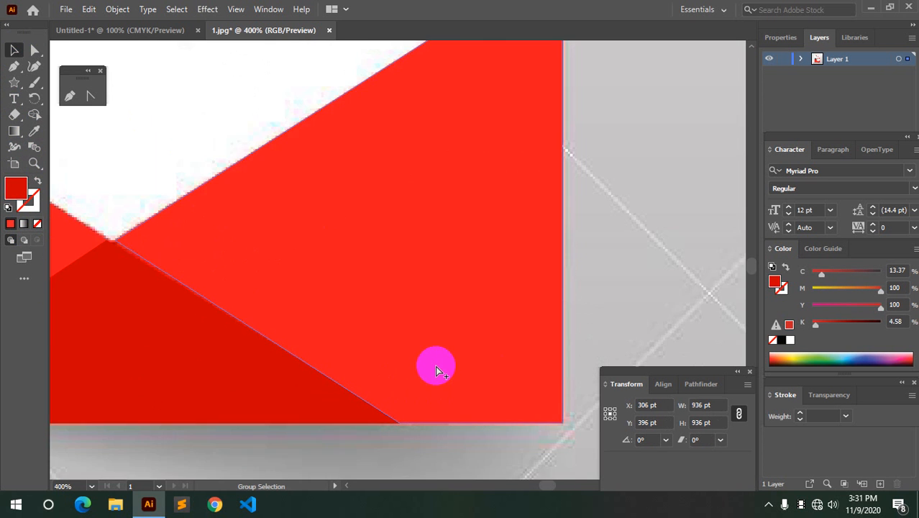
scroll(409, 385, down, 2)
scroll(277, 318, down, 1)
scroll(261, 314, up, 1)
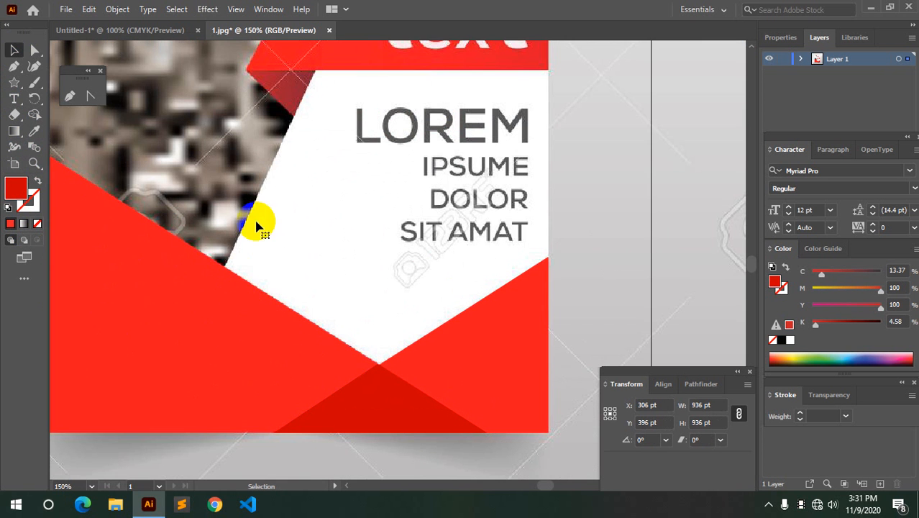
click(34, 130)
click(306, 185)
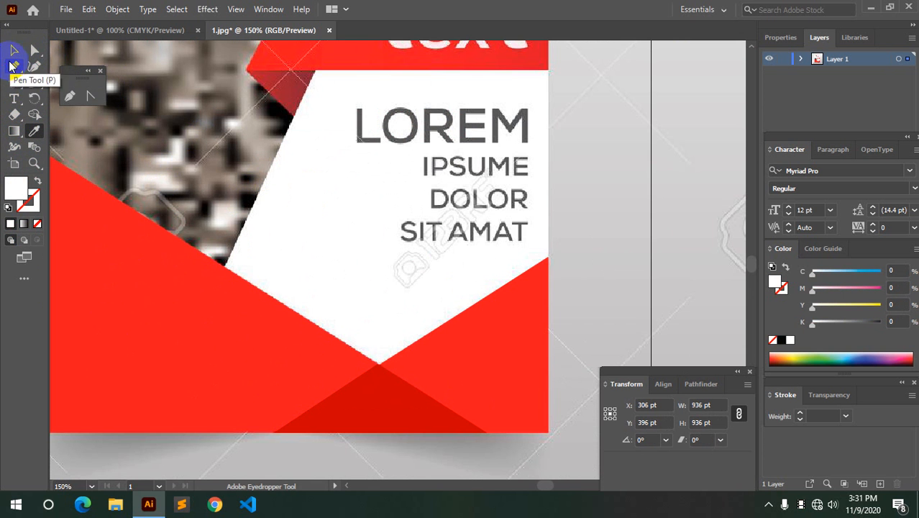
Step: Trace the white text area between the red banner and the lower panels with the Pen tool as a closed five-point shape
click(14, 65)
click(224, 269)
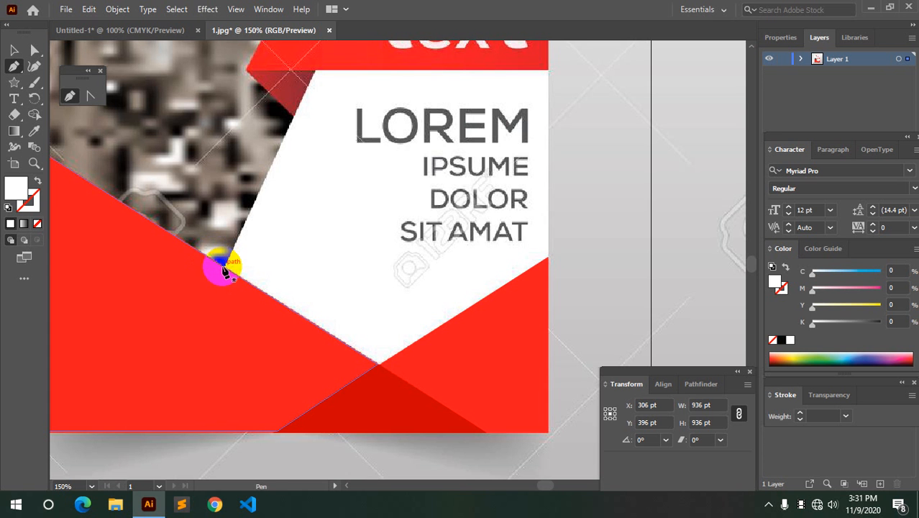
scroll(273, 249, up, 3)
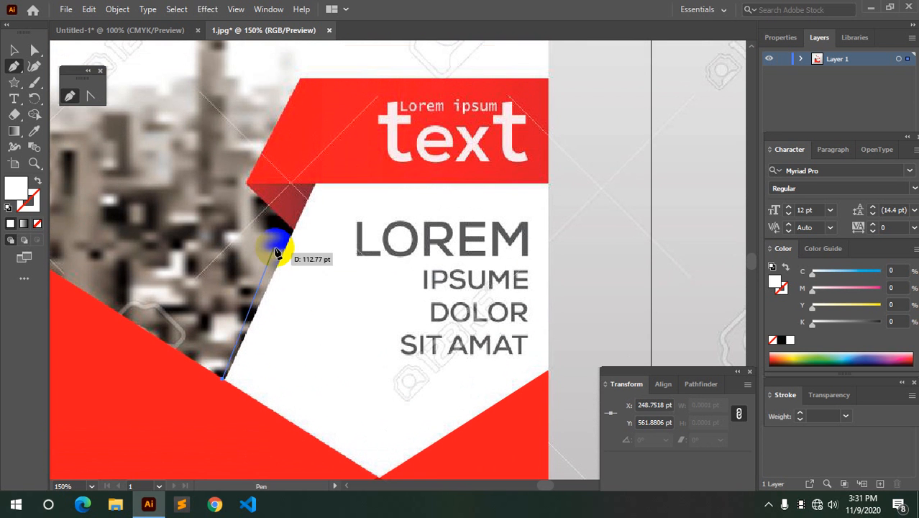
click(313, 185)
click(556, 185)
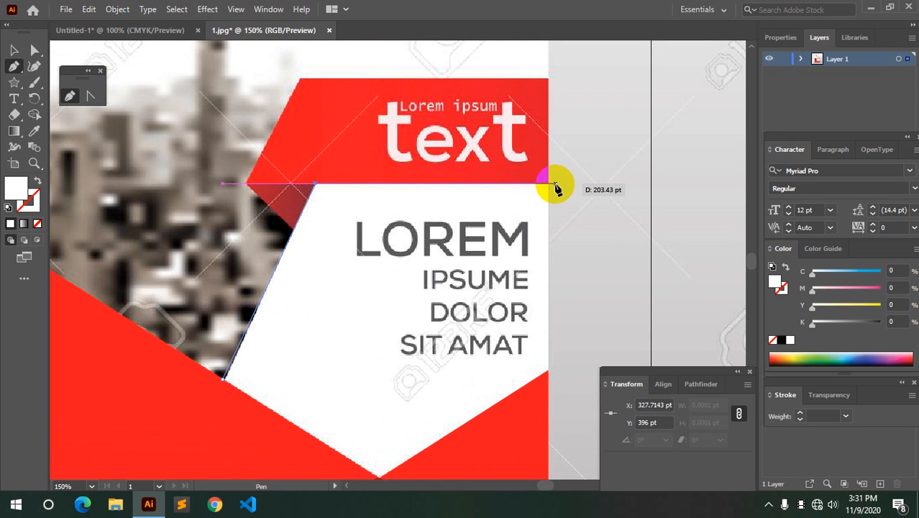
click(548, 374)
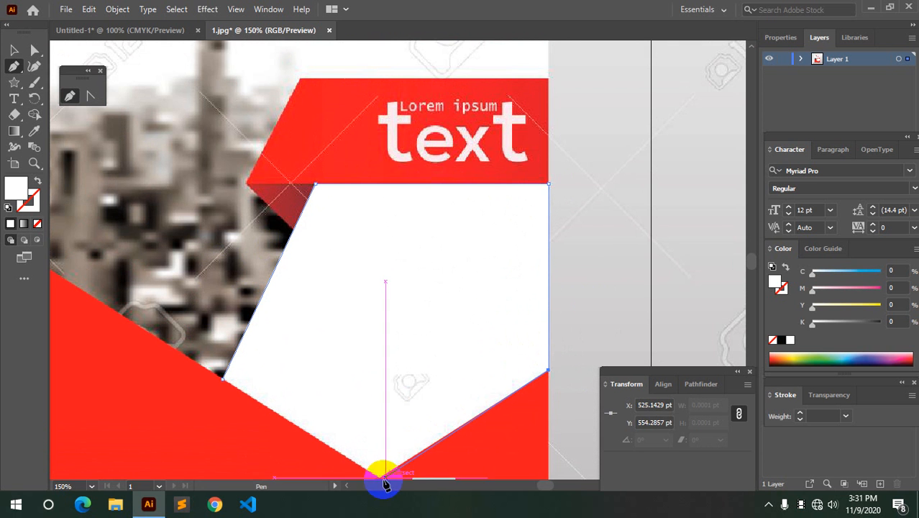
scroll(382, 474, down, 1)
click(378, 447)
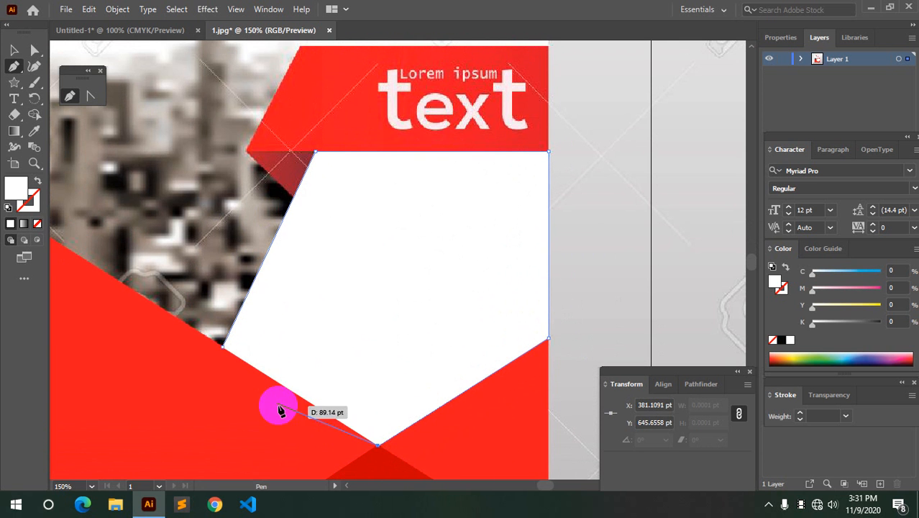
click(224, 348)
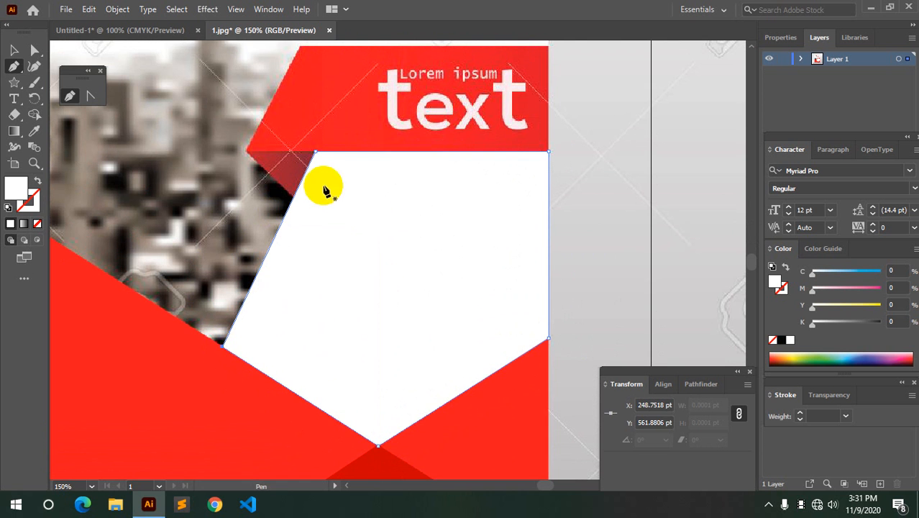
click(293, 189)
scroll(293, 189, up, 2)
click(14, 49)
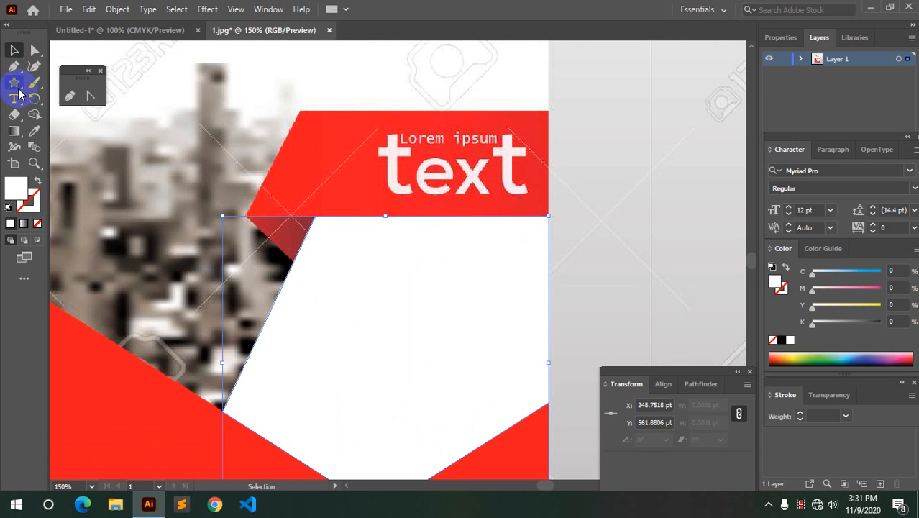
click(14, 67)
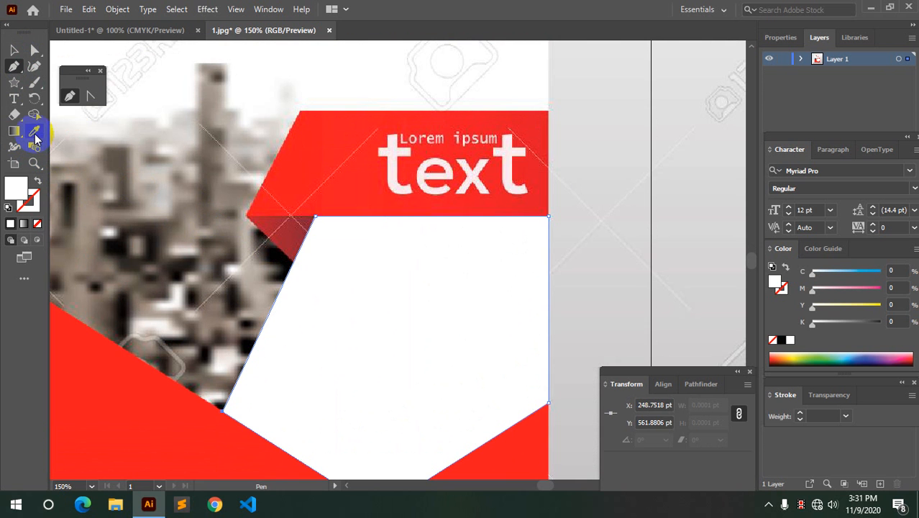
click(34, 131)
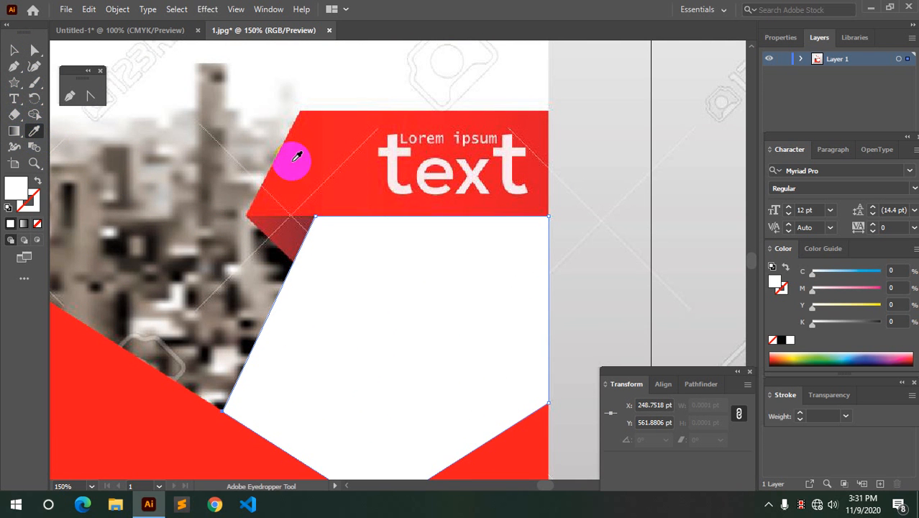
click(308, 156)
key(ctrl+z)
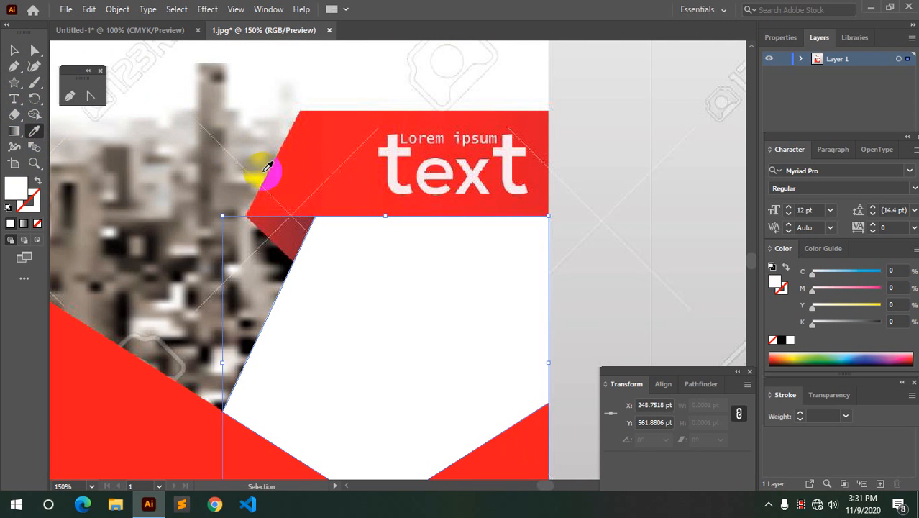
Step: Deselect the white panel and sample the banner's bright red as the fill
click(14, 51)
click(160, 181)
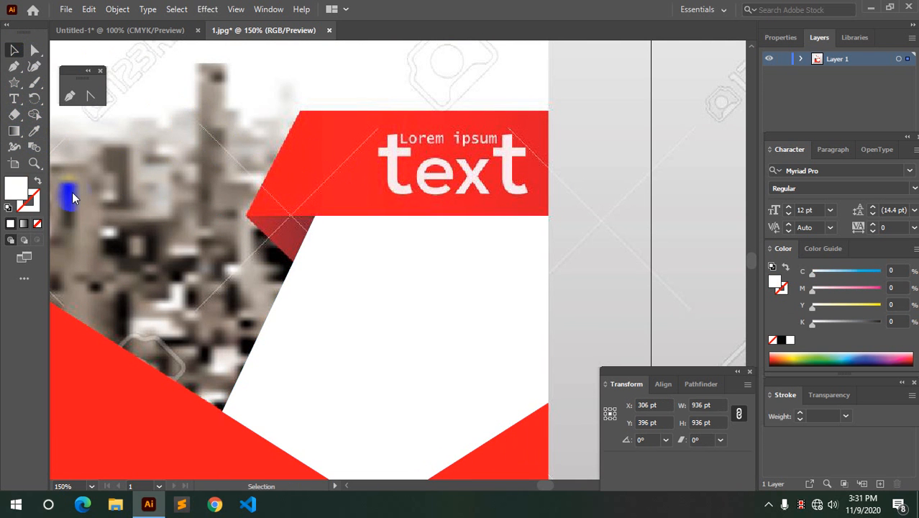
click(290, 148)
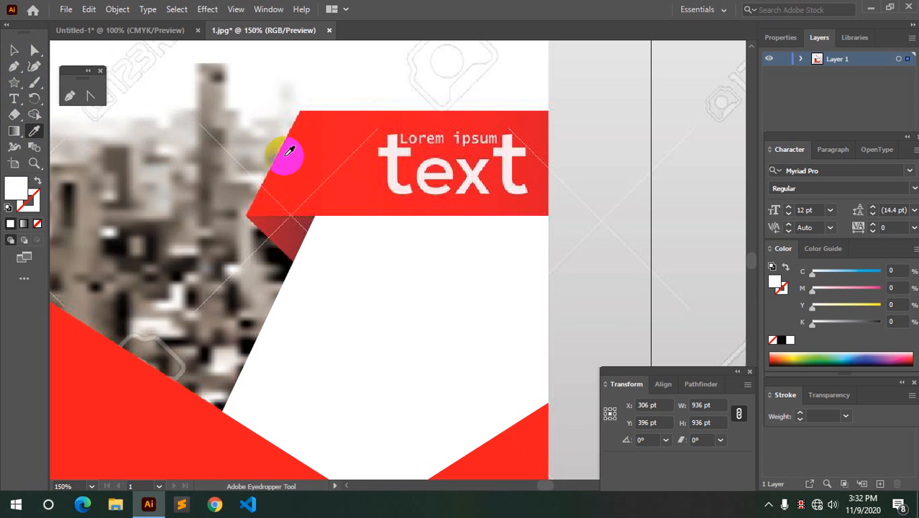
Step: Trace the red text banner with the Pen tool as a closed four-point shape with a slanted left side, and deselect it
click(15, 53)
click(15, 65)
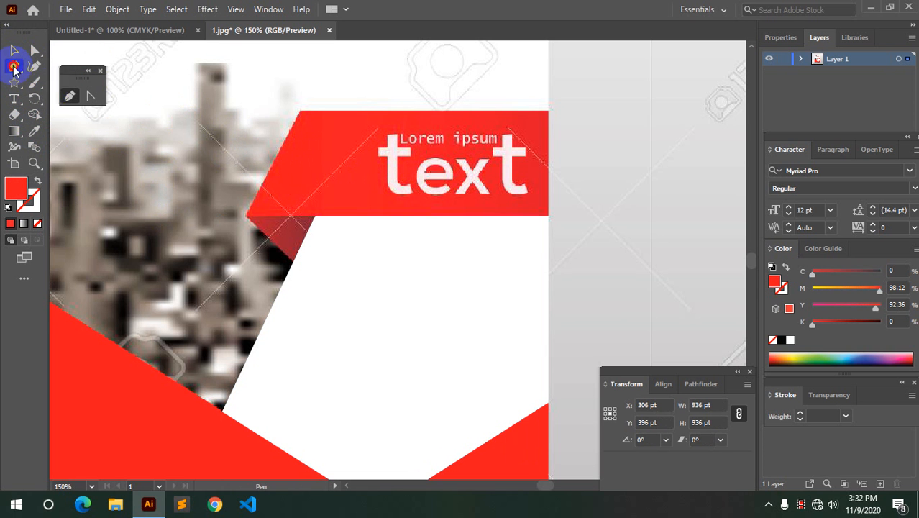
scroll(245, 216, up, 1)
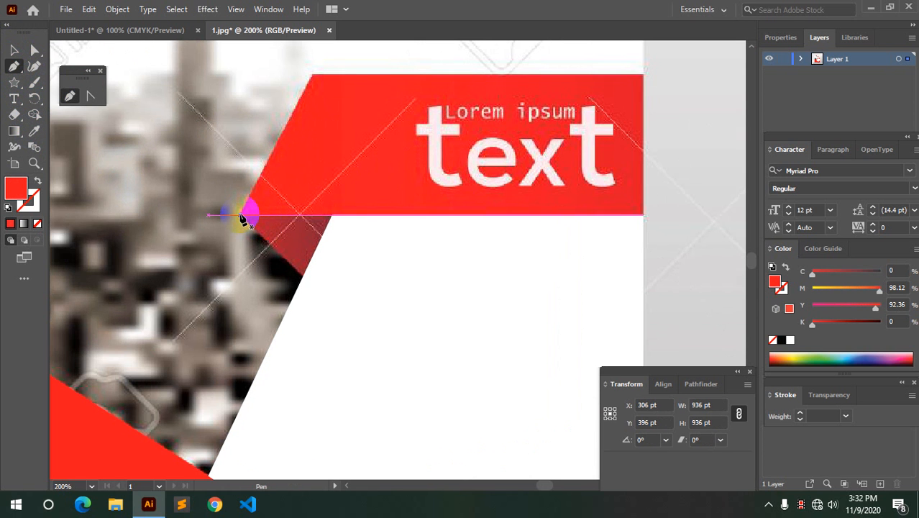
click(239, 216)
scroll(248, 209, up, 2)
click(310, 145)
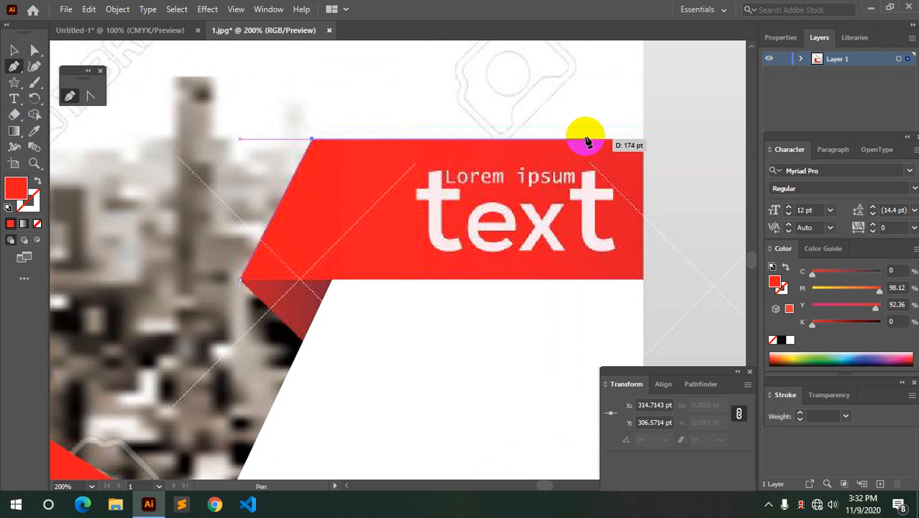
click(644, 140)
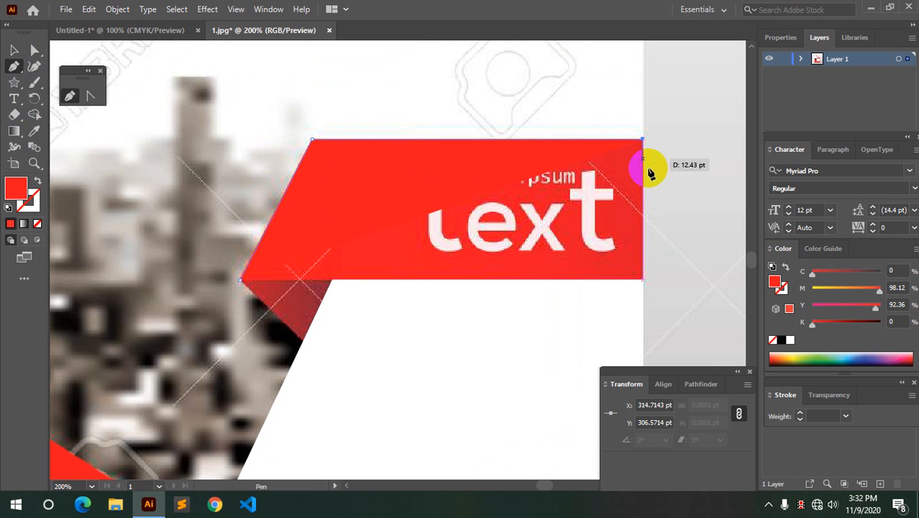
click(643, 279)
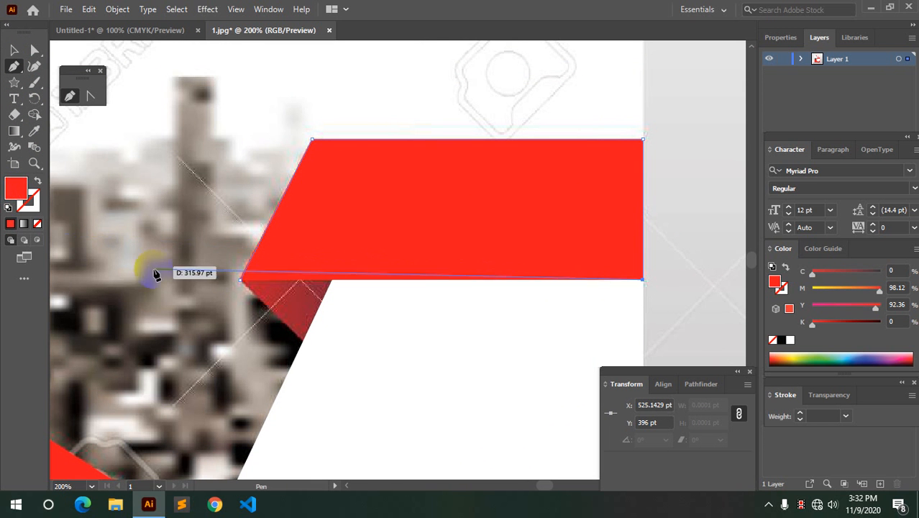
click(242, 280)
click(241, 281)
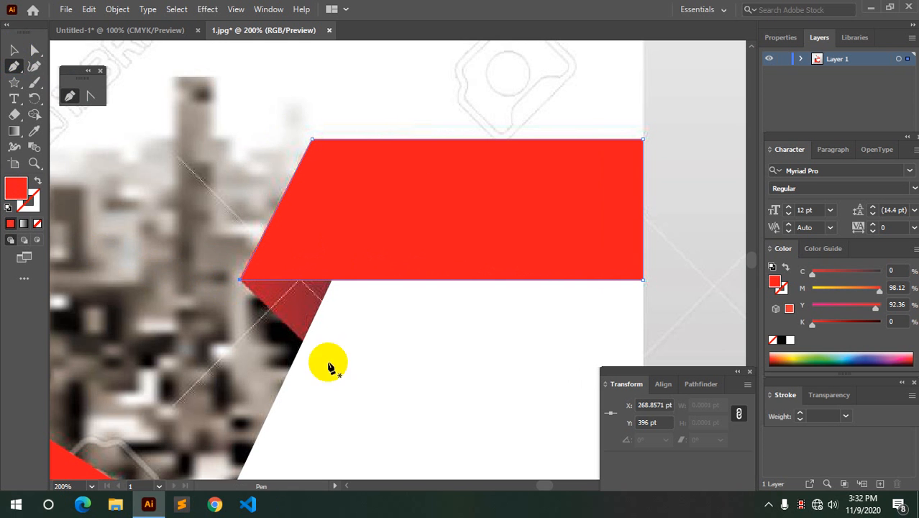
click(15, 50)
click(290, 308)
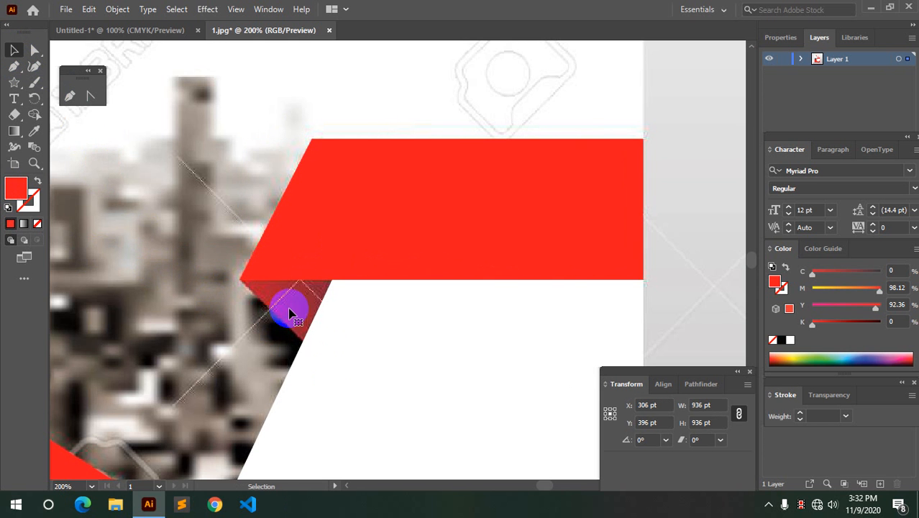
Step: Trace the banner's folded corner between the photo and white panel with the Pen tool as a closed three-point shape
click(13, 69)
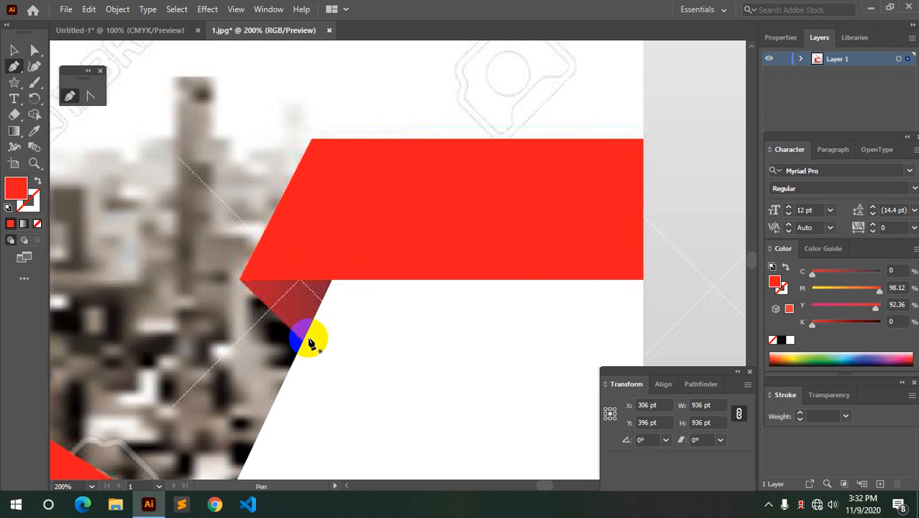
scroll(251, 306, up, 1)
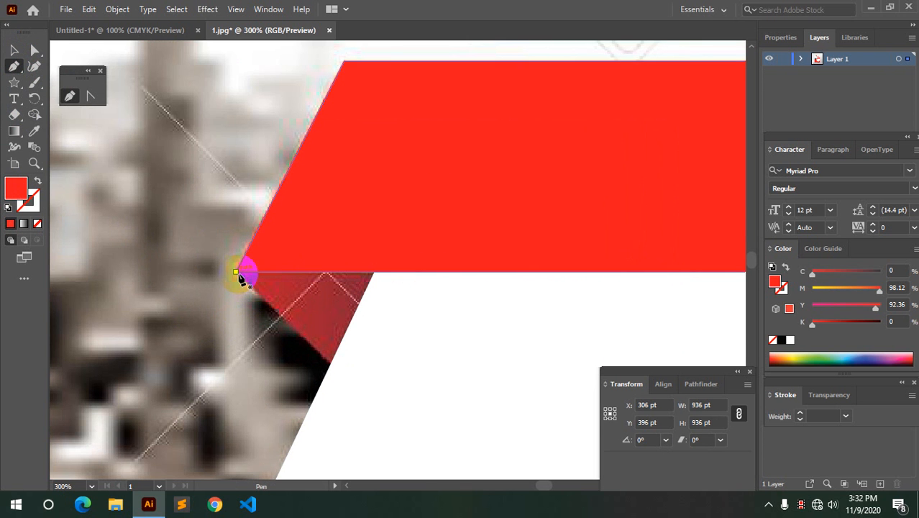
click(236, 272)
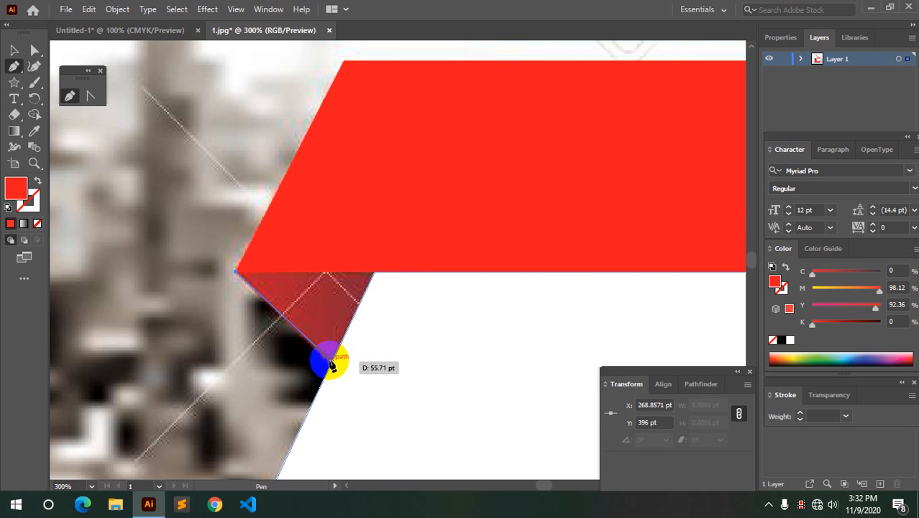
click(331, 365)
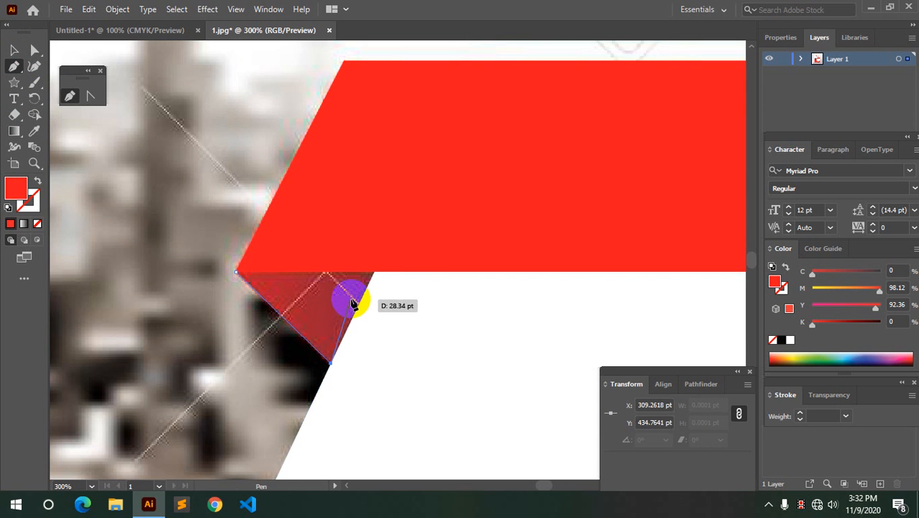
click(374, 273)
click(238, 273)
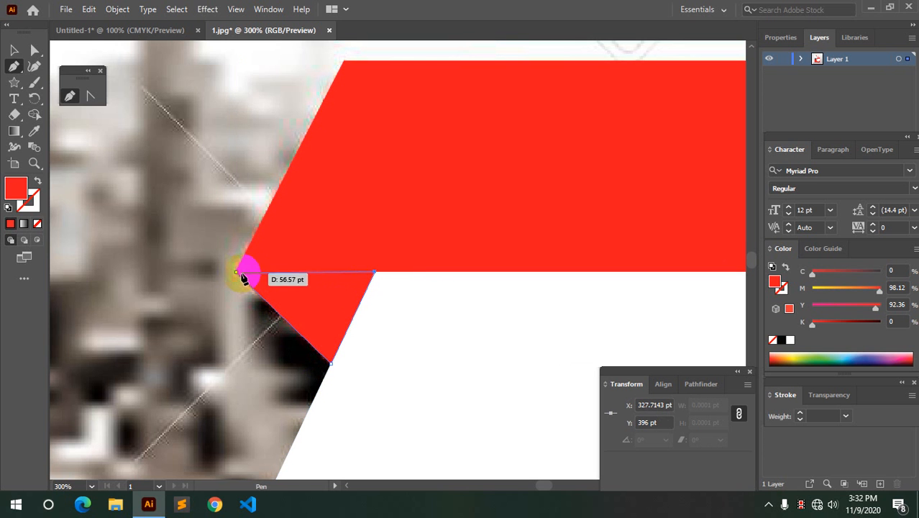
key(v)
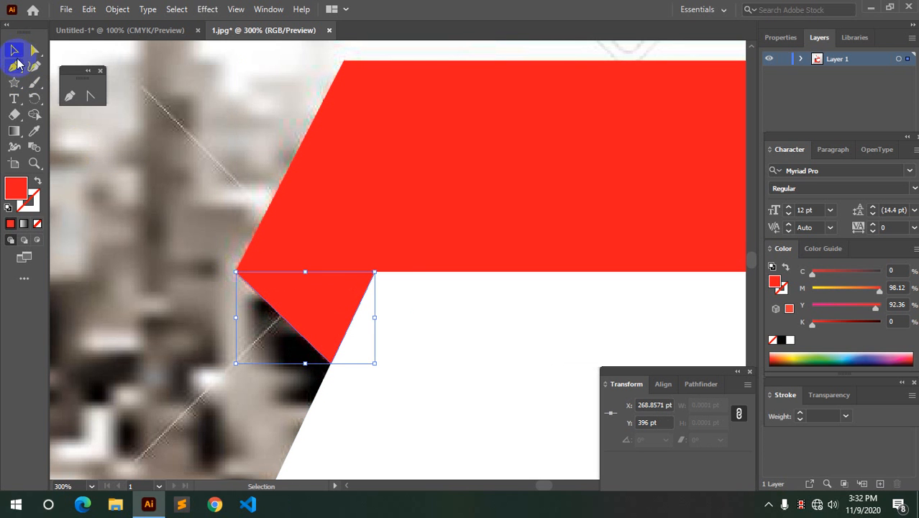
Step: Move the fold triangle aside, sample the flyer's dark red fold as its fill, and return it beneath the banner
click(359, 317)
click(344, 310)
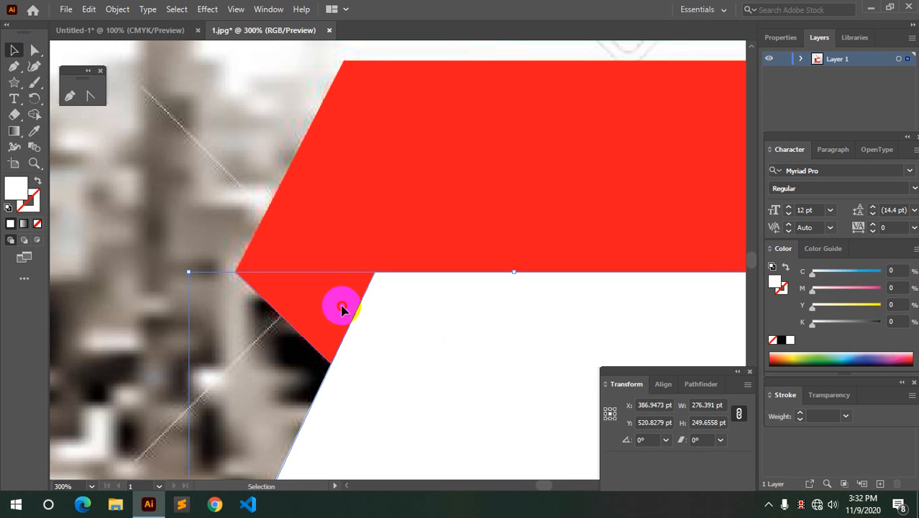
mouse_move(343, 310)
mouse_down()
mouse_move(307, 354)
mouse_move(330, 312)
mouse_move(302, 353)
mouse_move(334, 308)
mouse_move(343, 314)
mouse_up()
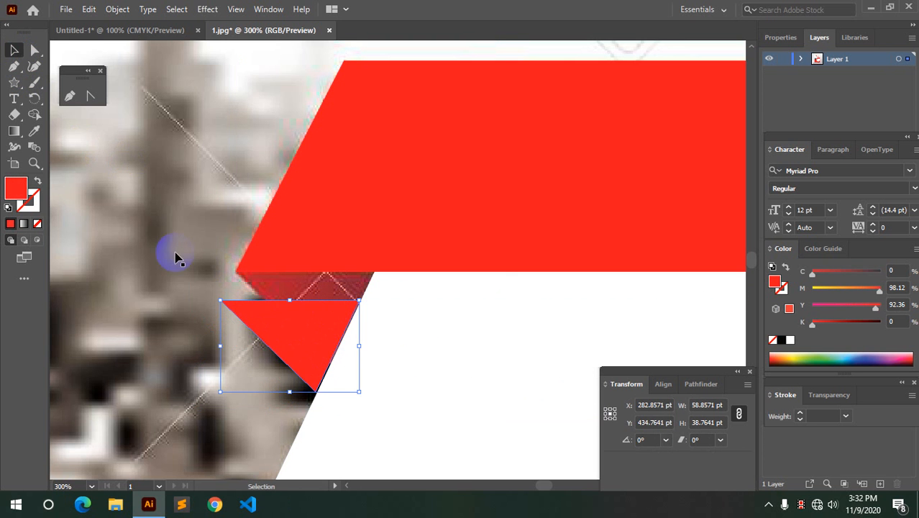
click(34, 131)
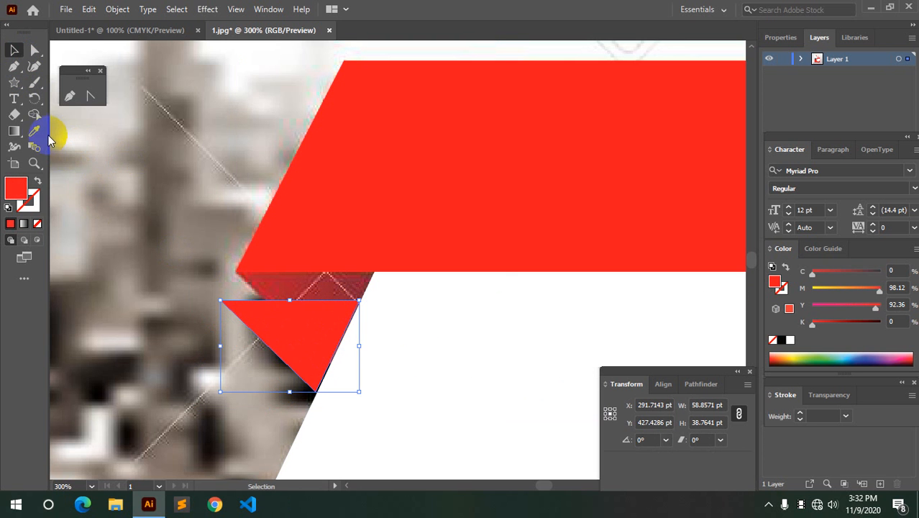
click(327, 286)
click(12, 51)
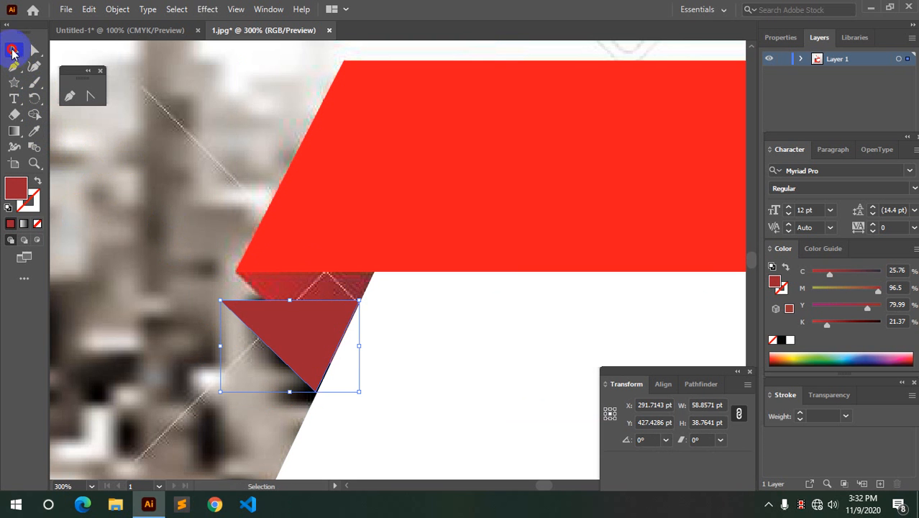
drag(284, 355, 305, 329)
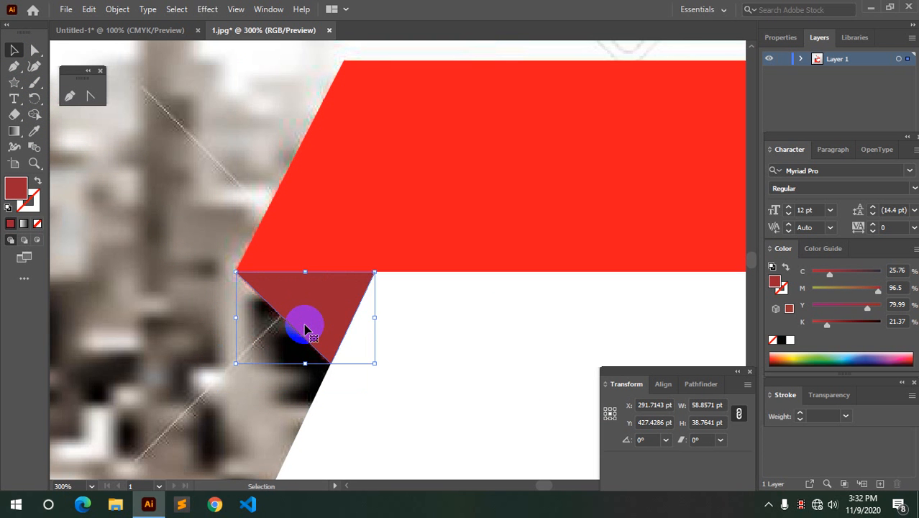
scroll(339, 338, down, 5)
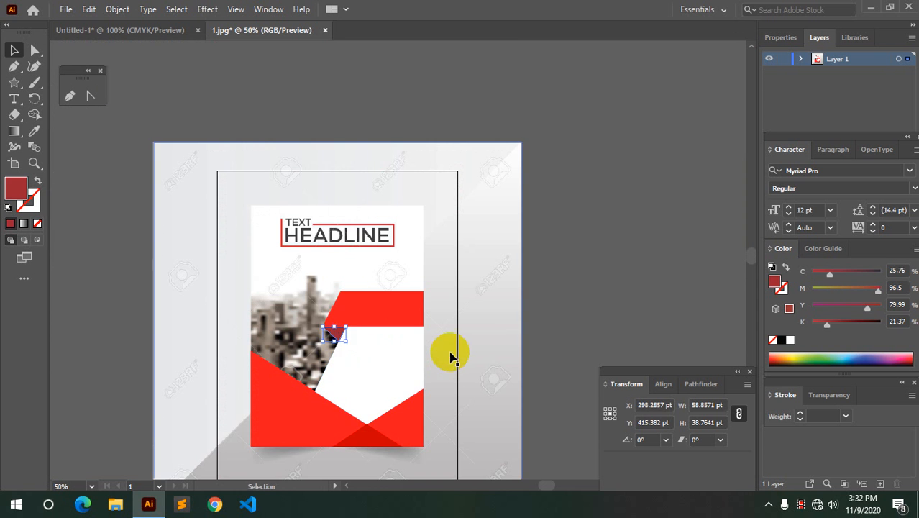
click(477, 351)
Step: Align the fold triangle beneath the banner and set its fill to a darker shade of the banner's red, then deselect it
scroll(337, 335, up, 3)
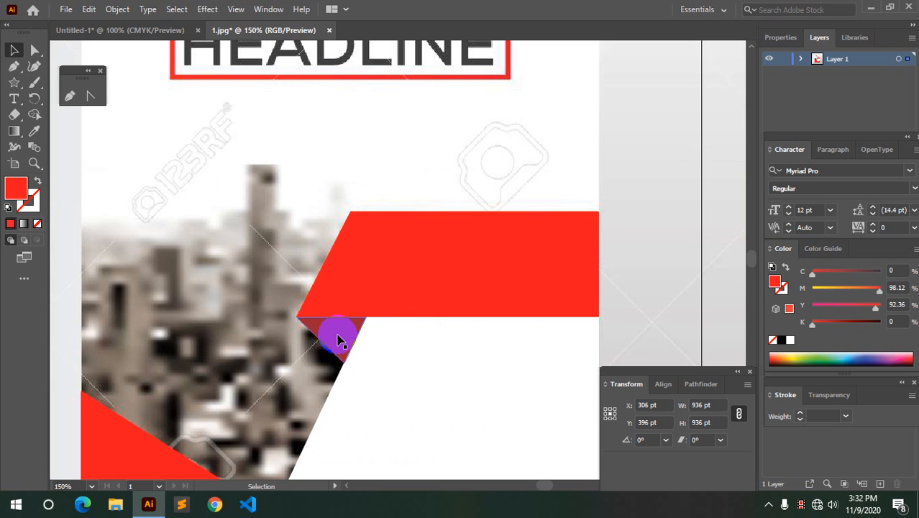
scroll(343, 347, up, 1)
scroll(340, 349, up, 1)
click(342, 371)
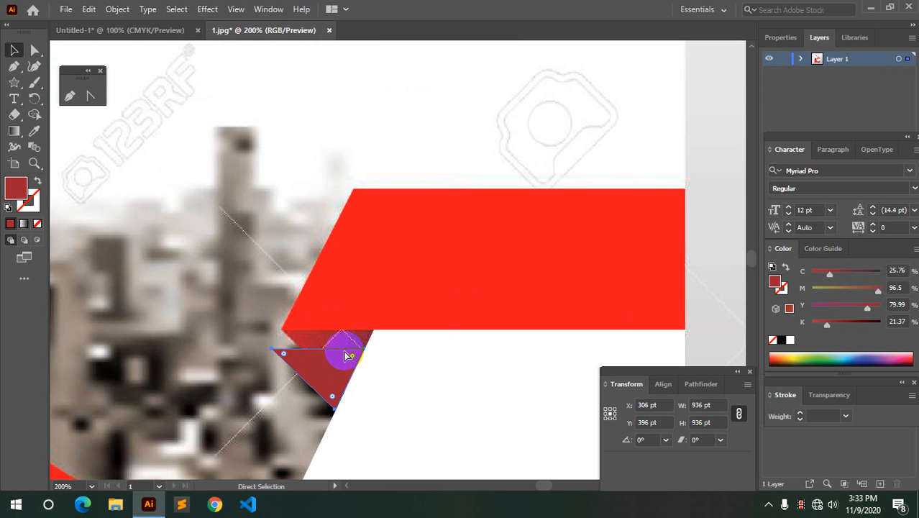
drag(341, 370, 354, 353)
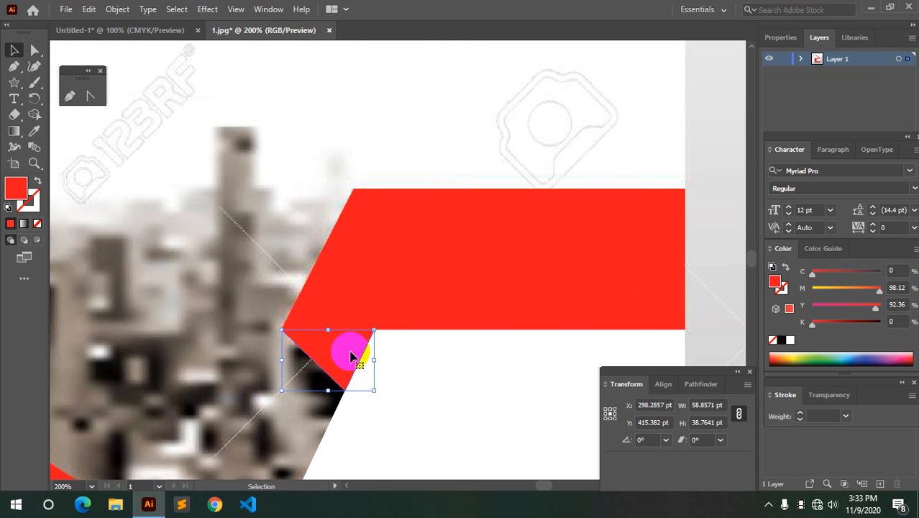
double_click(12, 186)
drag(303, 178, 291, 223)
click(617, 167)
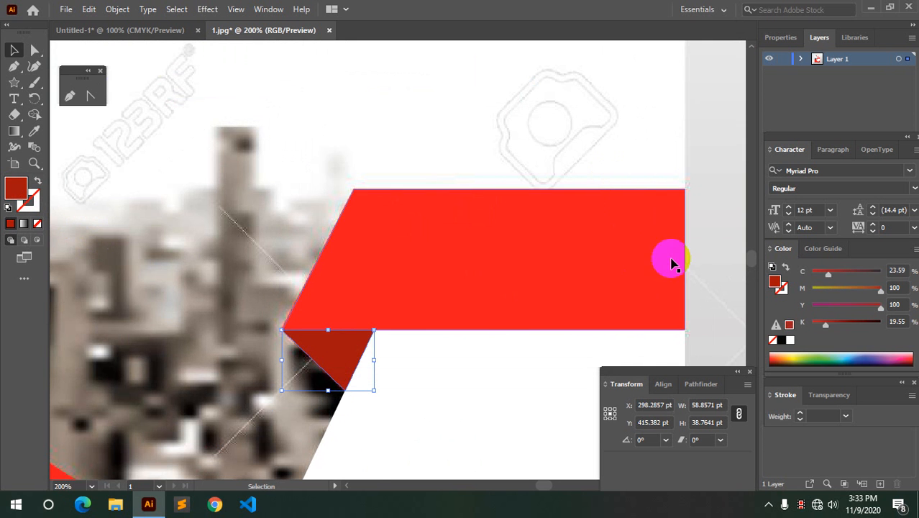
click(722, 256)
Step: Examine the traced banner, fold, white panel and lower red shapes over the flyer image at different magnifications
scroll(722, 255, down, 2)
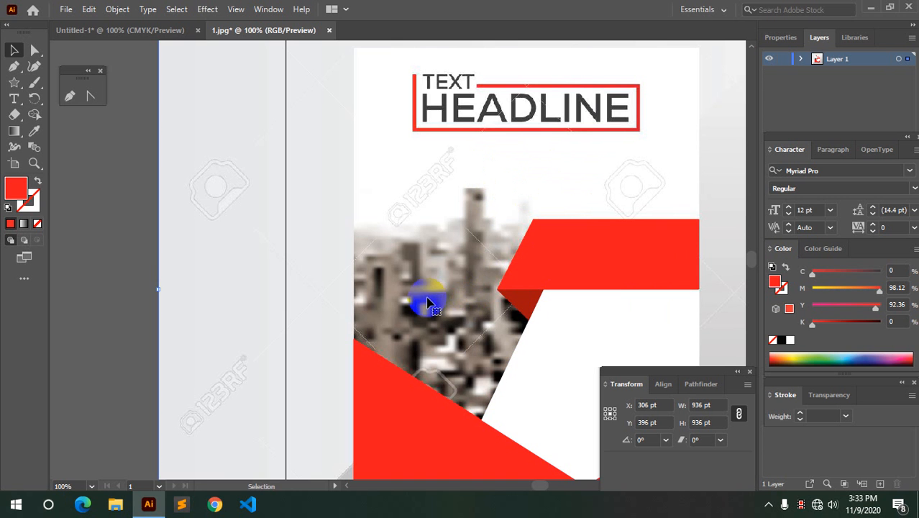
scroll(448, 297, down, 2)
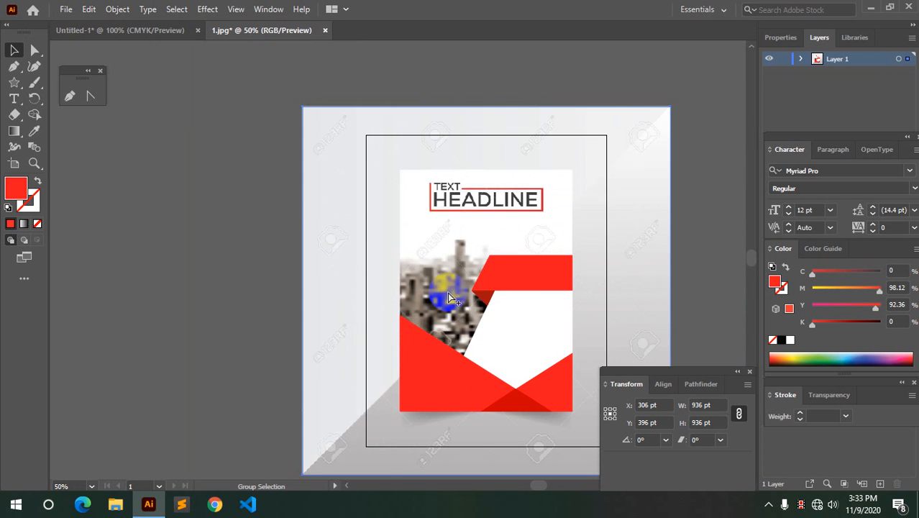
scroll(532, 309, up, 1)
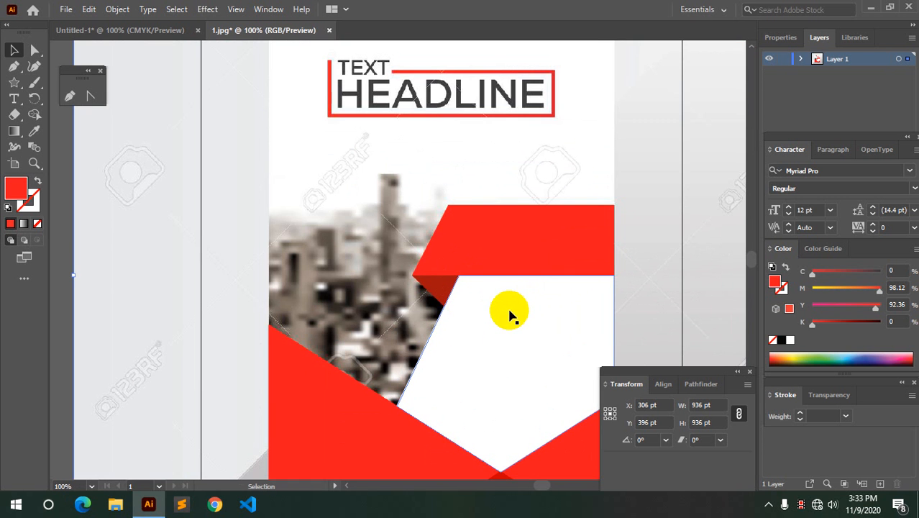
scroll(465, 326, right, 1)
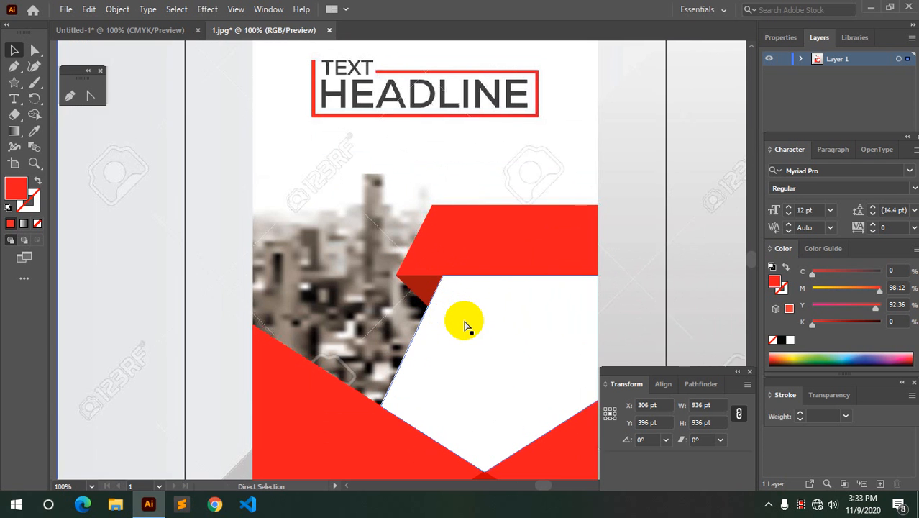
scroll(464, 325, right, 1)
scroll(456, 322, down, 1)
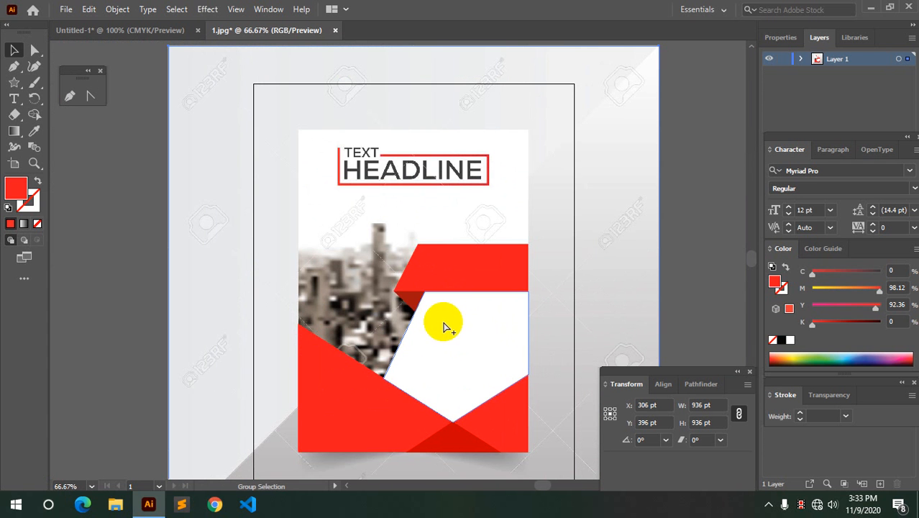
click(202, 111)
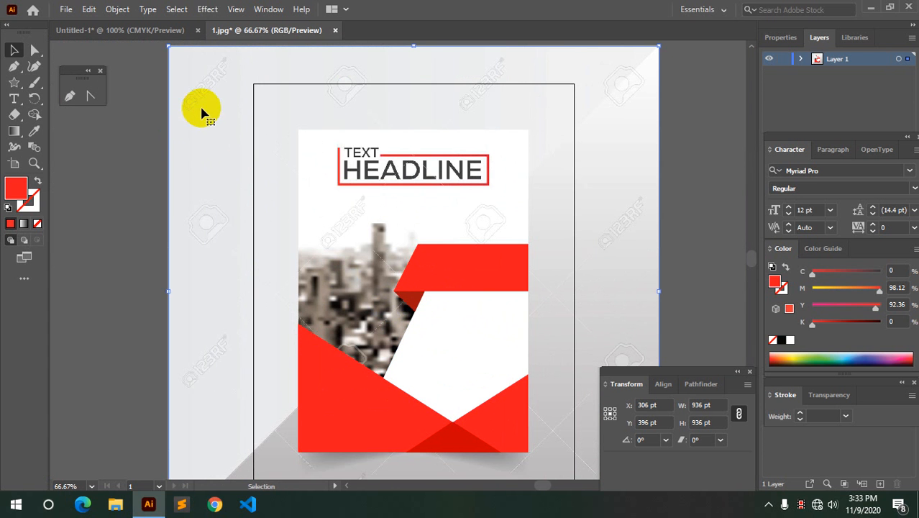
scroll(203, 122, down, 1)
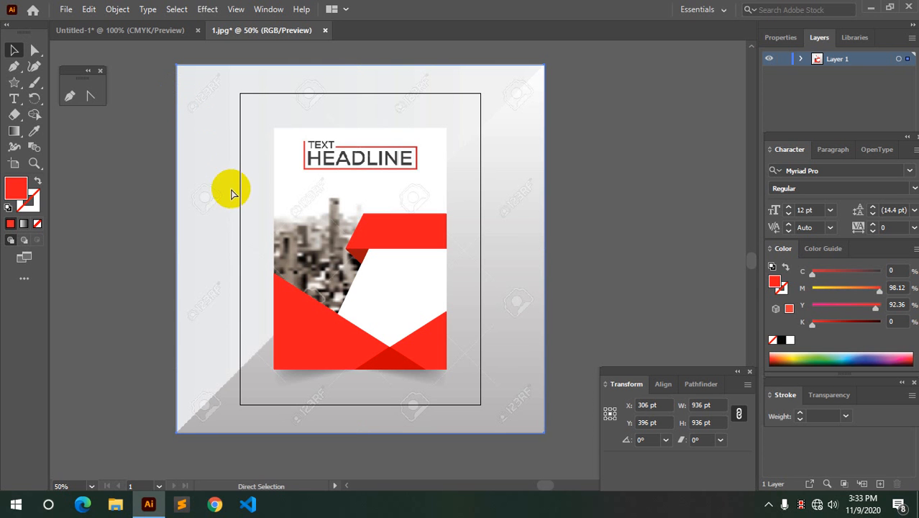
click(180, 130)
ctrl+alt+click(303, 222)
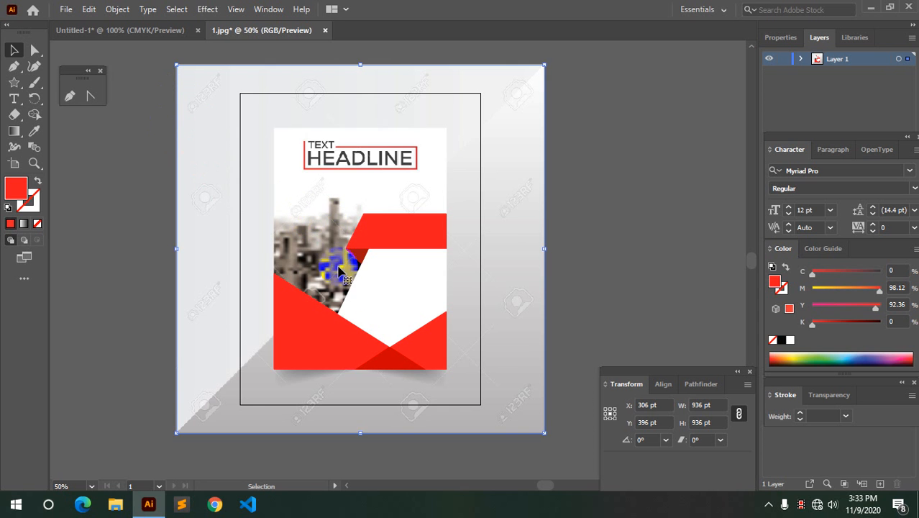
scroll(345, 291, down, 1)
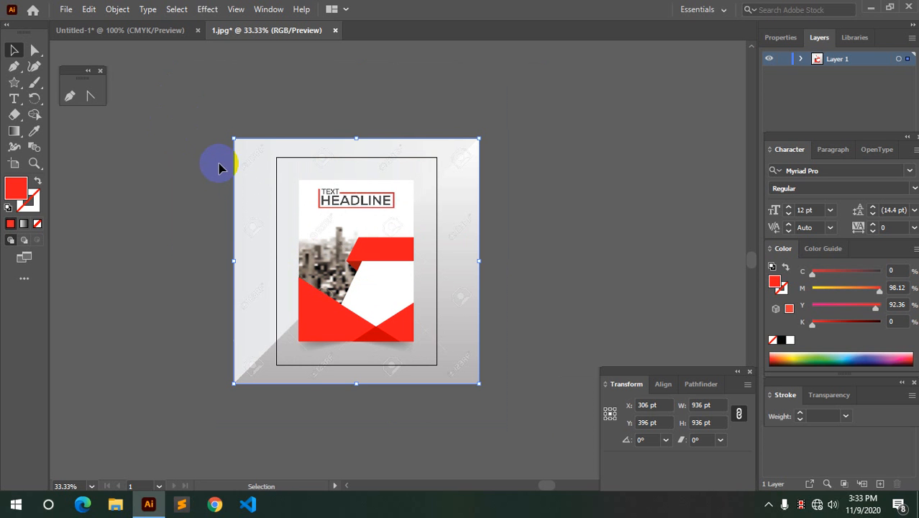